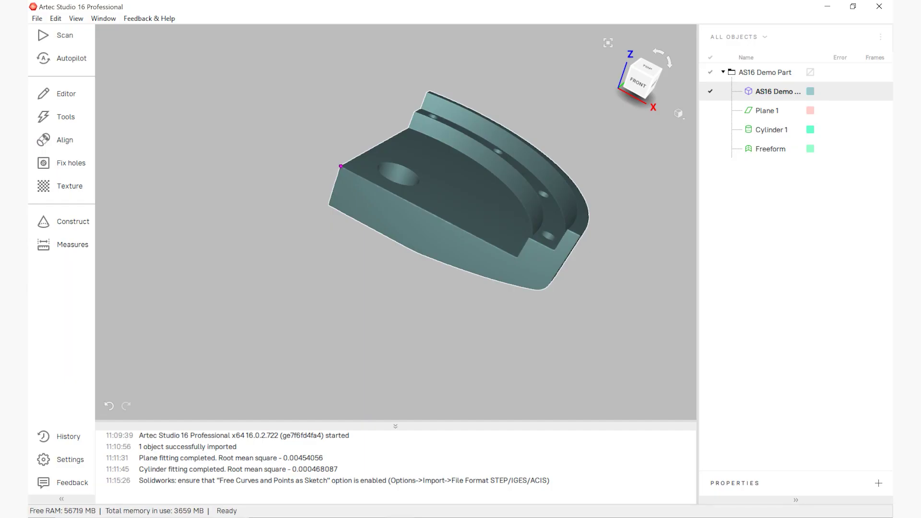
# Display Plane 1, Cylinder 1 and Freeform together with the AS16 demo part
pyautogui.moveTo(407, 211); pyautogui.dragTo(412, 302)
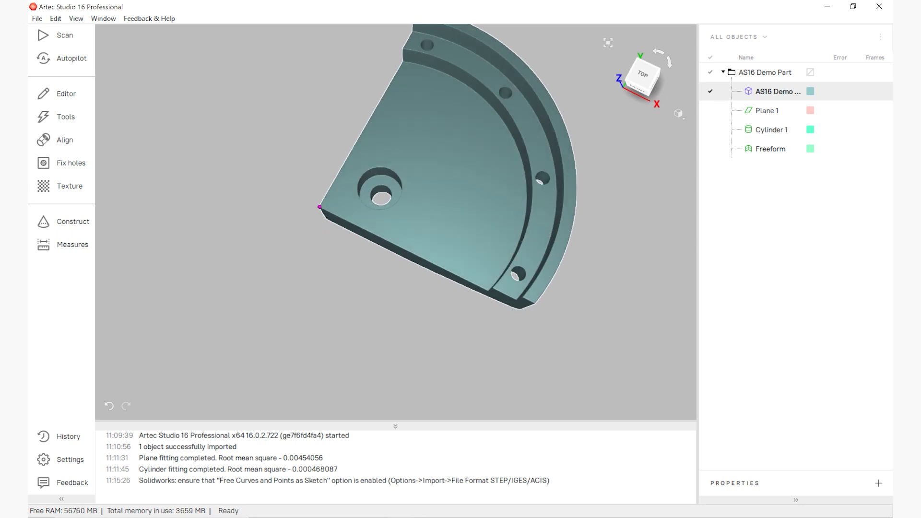
pyautogui.scroll(4, 458, 196)
pyautogui.scroll(-5, 458, 197)
pyautogui.moveTo(451, 144); pyautogui.dragTo(395, 259, button='middle')
pyautogui.click(710, 110)
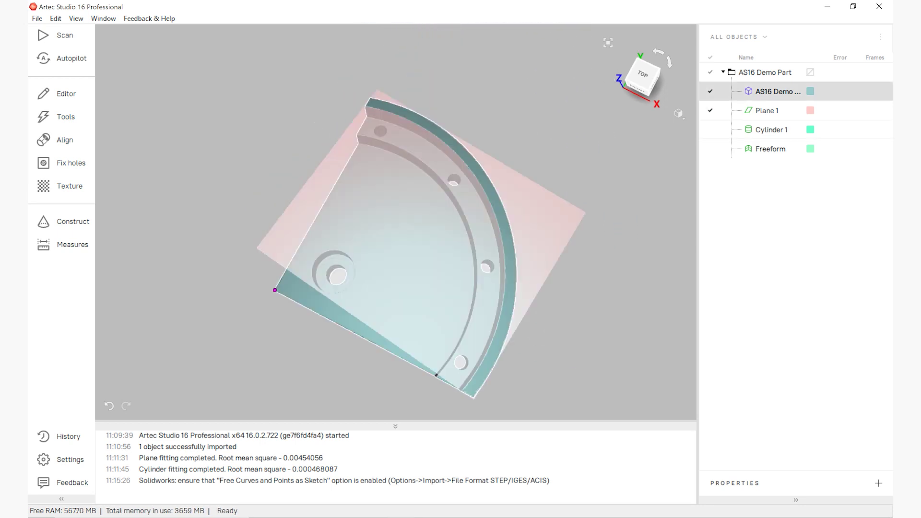
pyautogui.click(710, 129)
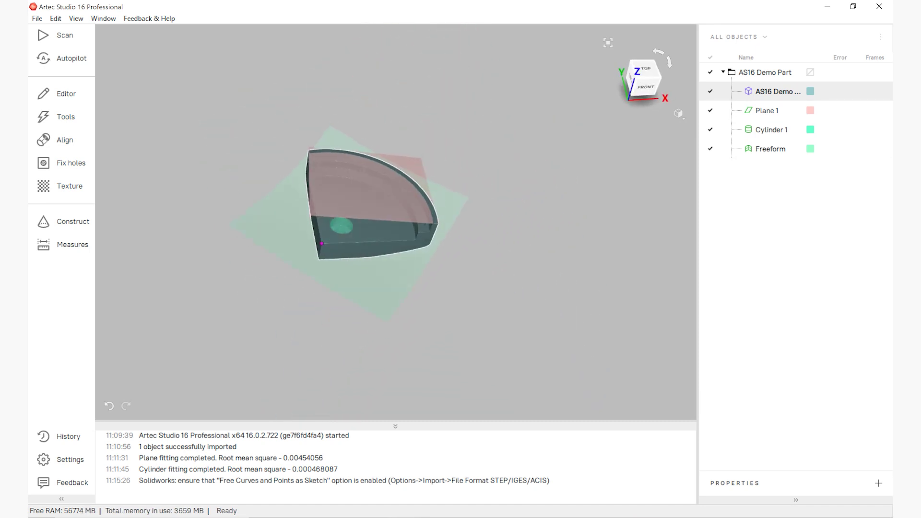
# Hide Plane 1, Cylinder 1 and Freeform so that only the AS16 demo part model is displayed
pyautogui.click(710, 91)
pyautogui.click(710, 91)
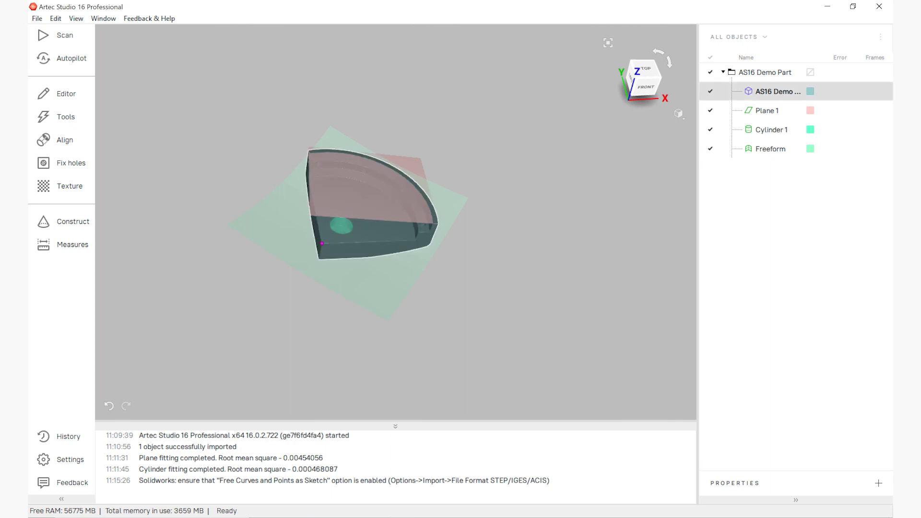
pyautogui.click(709, 73)
pyautogui.click(710, 72)
pyautogui.click(767, 110)
pyautogui.click(710, 130)
pyautogui.click(710, 111)
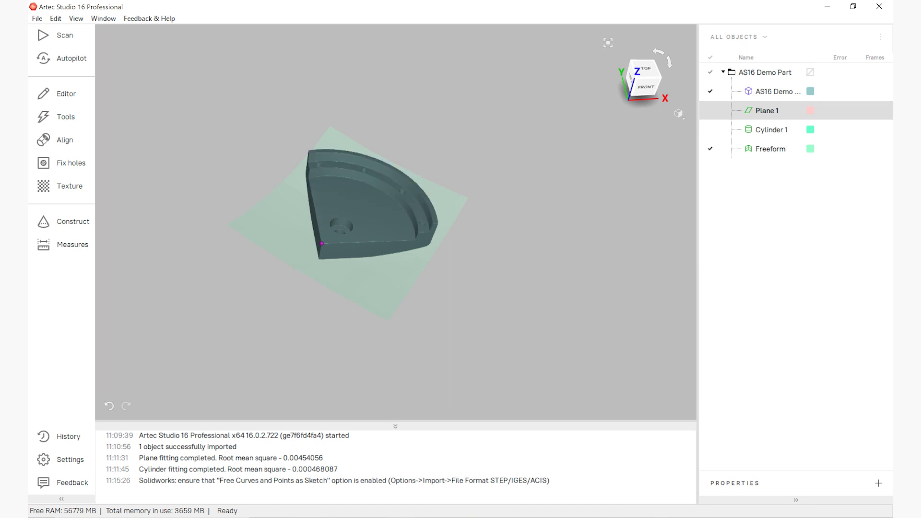
pyautogui.click(710, 148)
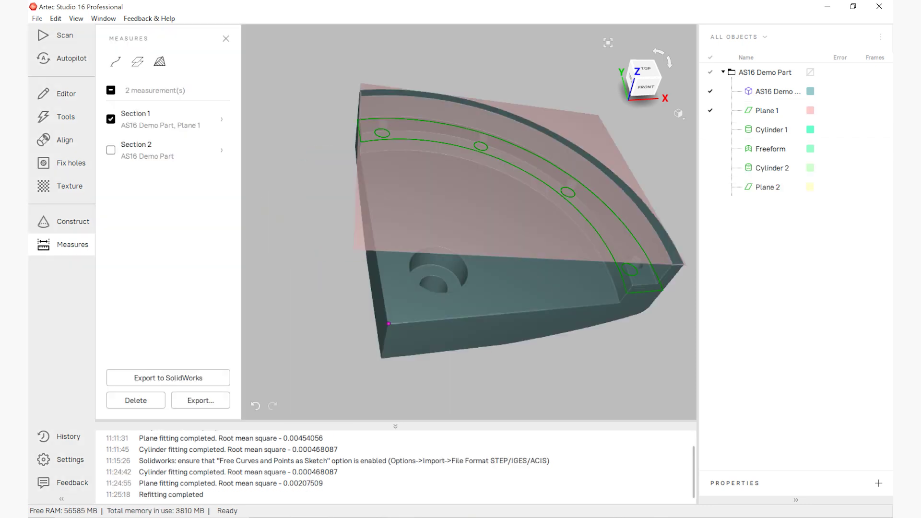
# Display Section 2 alongside Section 1 and examine both section contours on the part from another angle
pyautogui.click(111, 150)
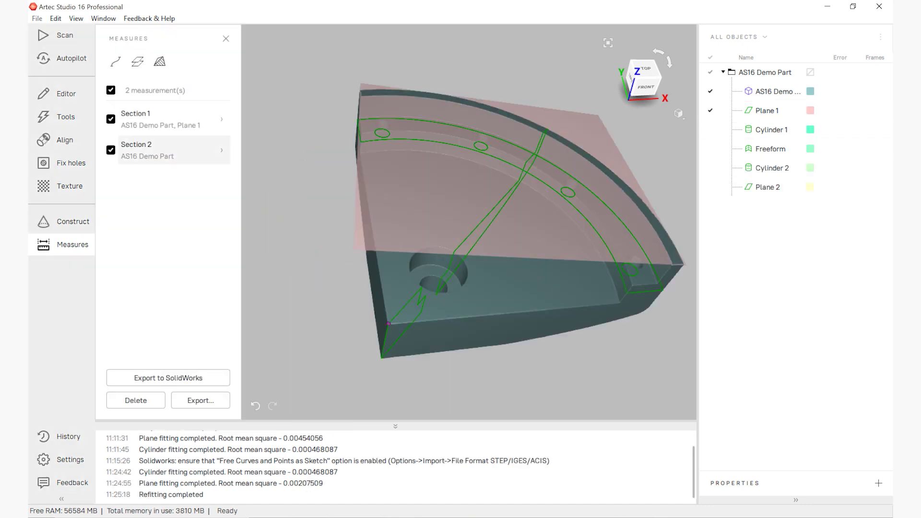
pyautogui.moveTo(467, 216); pyautogui.dragTo(472, 280, button='middle')
pyautogui.scroll(-4, 469, 222)
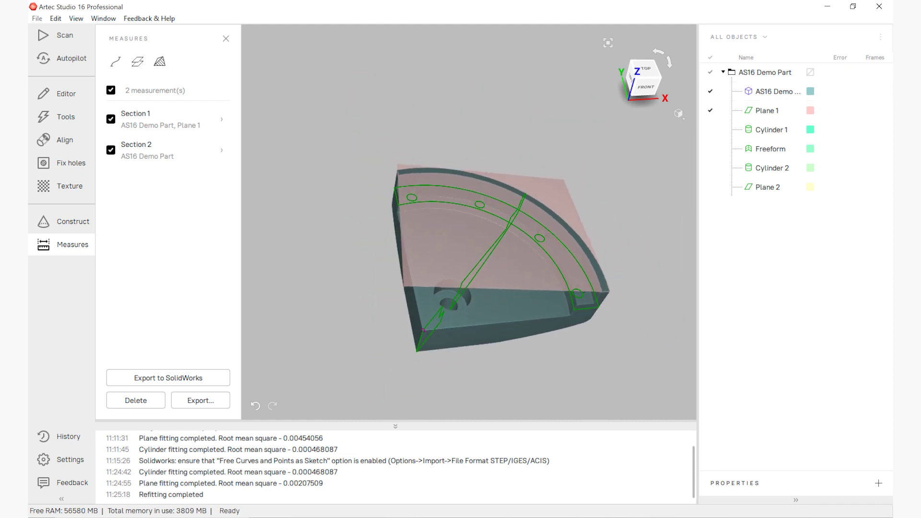
pyautogui.scroll(3, 468, 223)
pyautogui.moveTo(475, 269); pyautogui.dragTo(442, 194)
pyautogui.moveTo(518, 307); pyautogui.dragTo(418, 206, button='middle')
pyautogui.scroll(3, 469, 223)
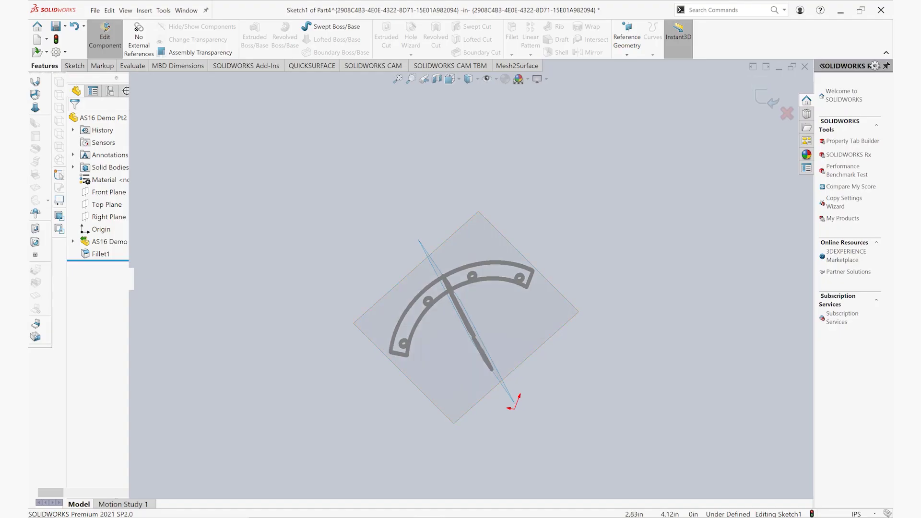
# Switch to SOLIDWORKS and inspect the exported section contours and their two planes from different angles
pyautogui.scroll(2, 470, 345)
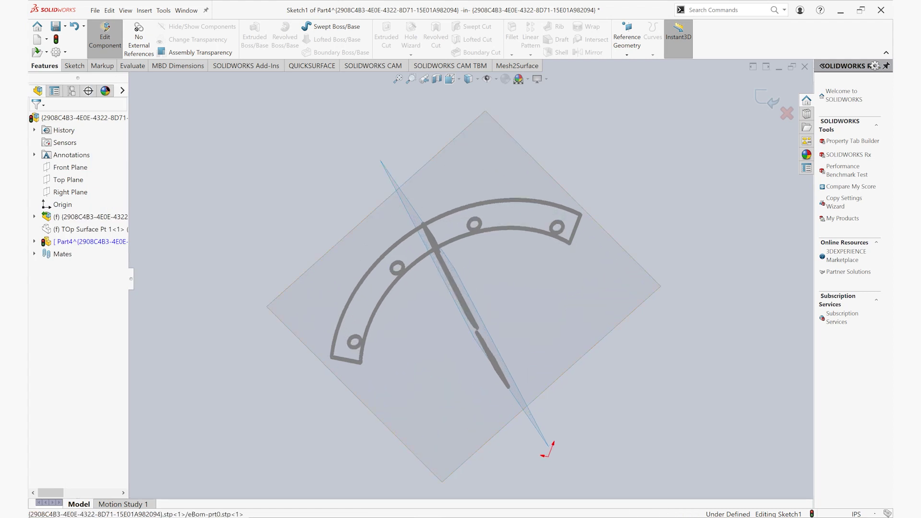
pyautogui.click(398, 316)
pyautogui.click(183, 279)
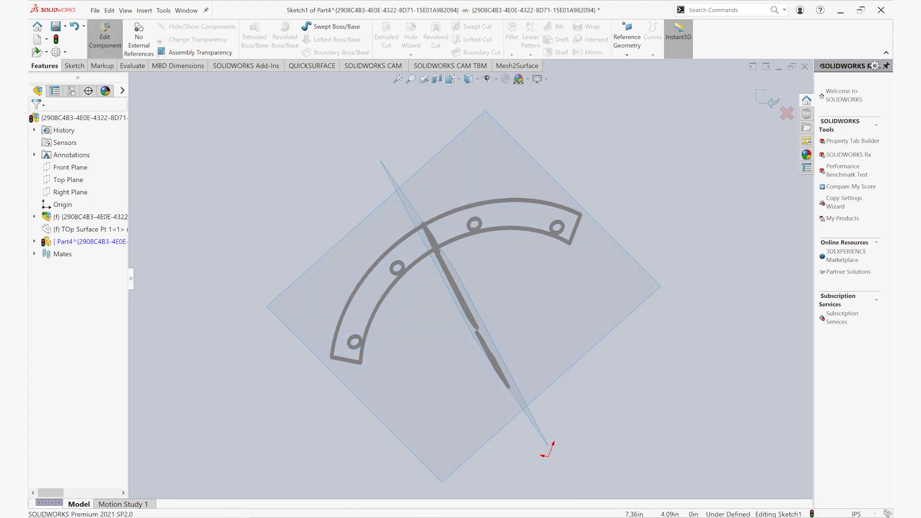
pyautogui.moveTo(335, 254)
pyautogui.mouseDown(button='middle')
pyautogui.moveTo(346, 242)
pyautogui.moveTo(357, 252)
pyautogui.moveTo(211, 262)
pyautogui.moveTo(379, 254)
pyautogui.moveTo(283, 259)
pyautogui.moveTo(324, 254)
pyautogui.mouseUp(button='middle')
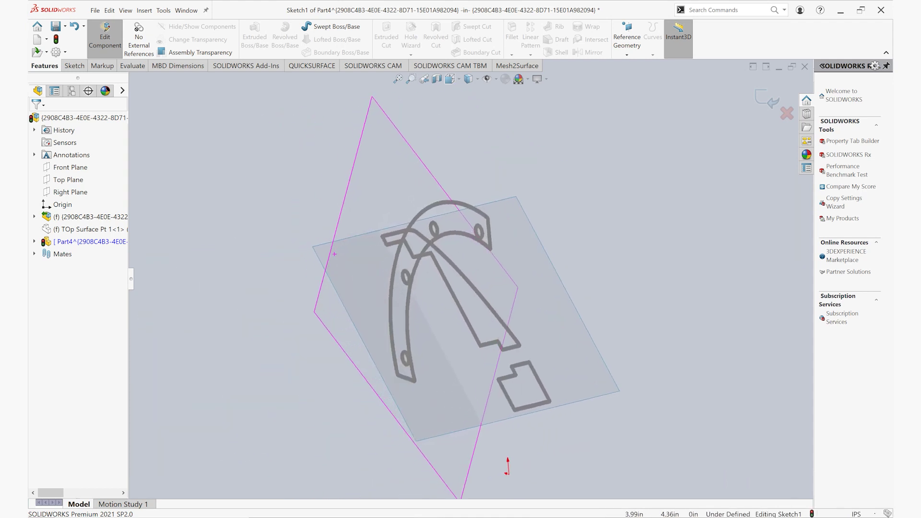
pyautogui.press('Right')
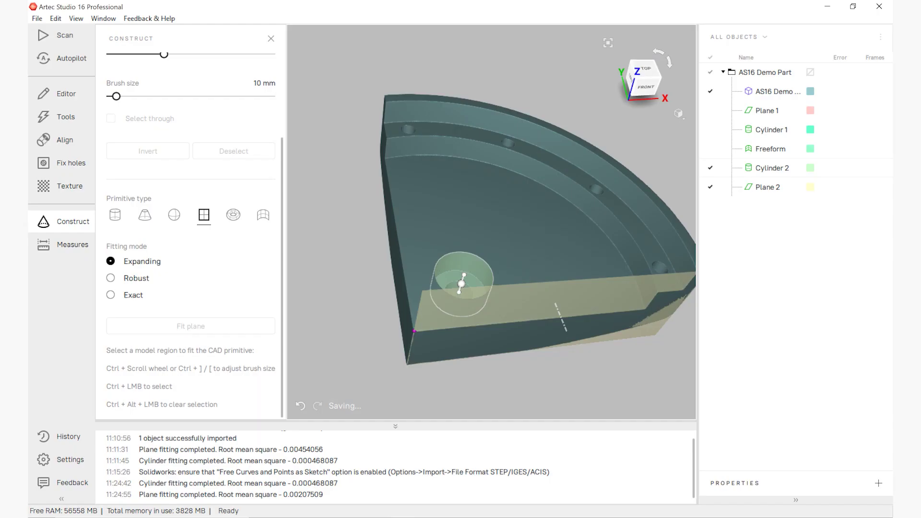
# Switch to Artec Studio and constrain the front-face plane, Plane 2, perpendicular to the axis of Cylinder 2
pyautogui.moveTo(461, 284); pyautogui.dragTo(458, 278, button='middle')
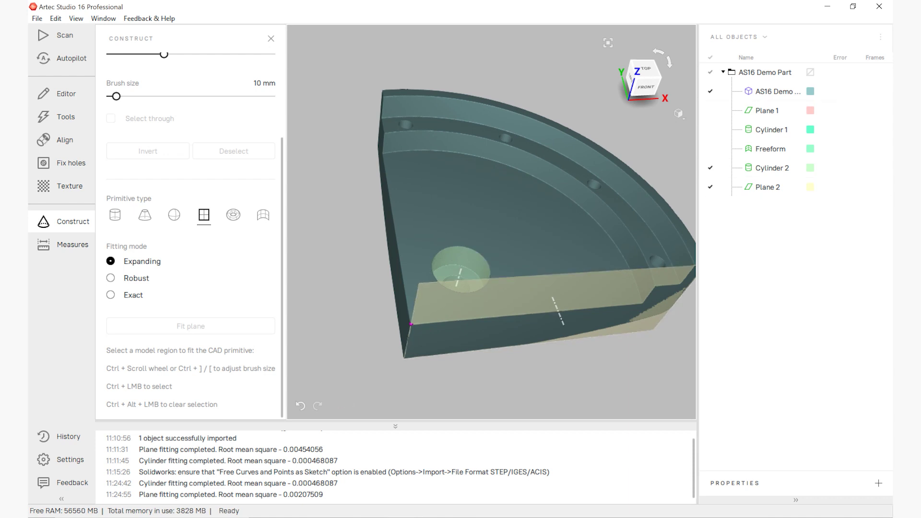
pyautogui.click(558, 311)
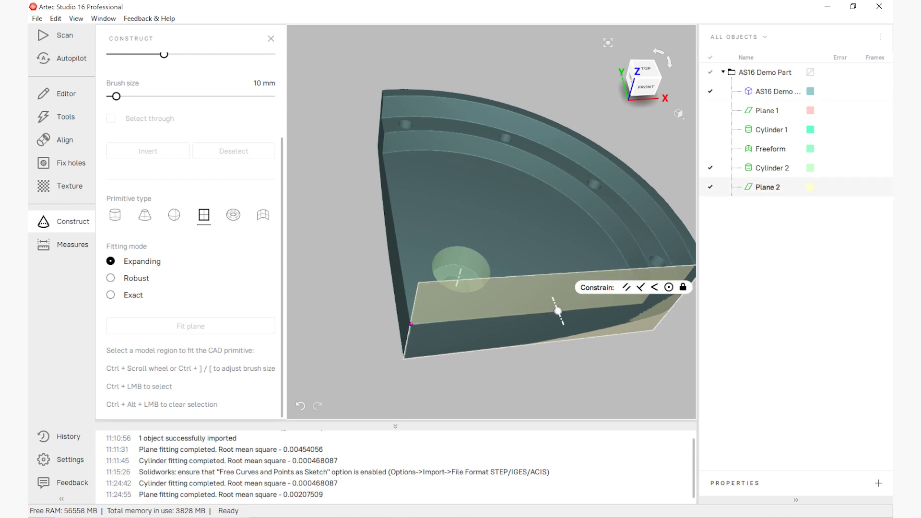
pyautogui.click(640, 287)
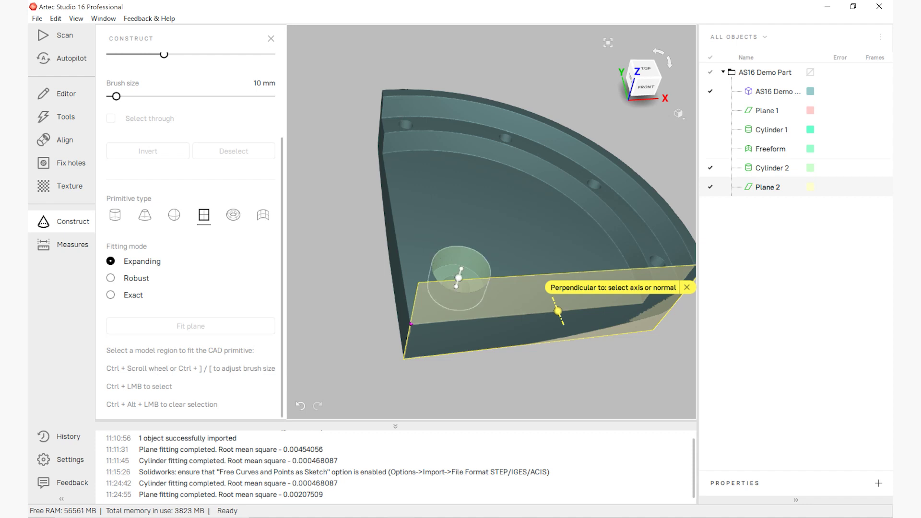
pyautogui.click(459, 277)
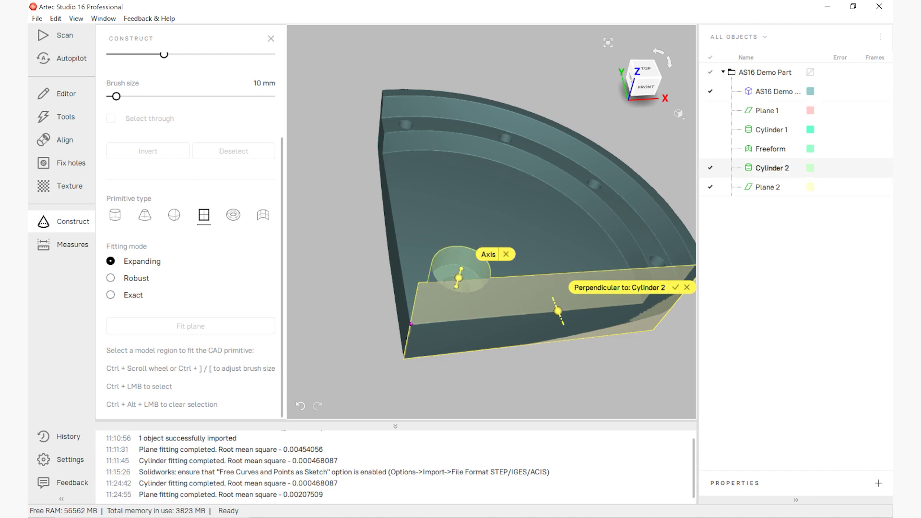
pyautogui.click(675, 287)
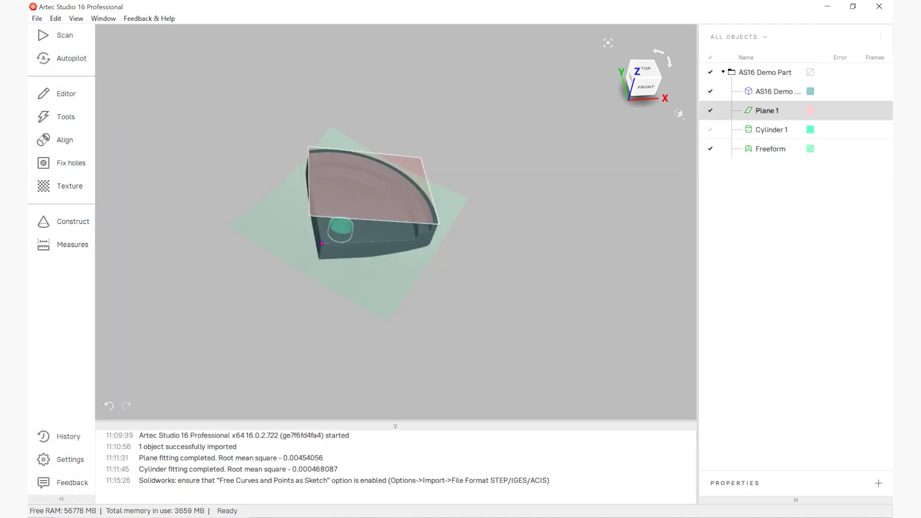
# Hide the Plane 1, Cylinder 1 and Freeform primitives, leaving the demo part displayed
pyautogui.click(710, 129)
pyautogui.click(710, 110)
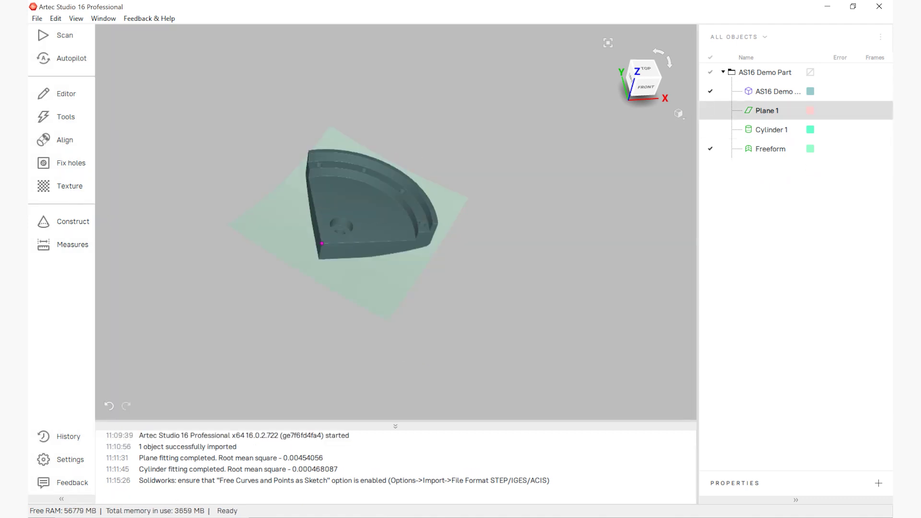
pyautogui.click(710, 149)
# Construct a cylinder in Expanding mode on the counterbore wall of the large corner hole, selected with Segment selection and a 10 mm brush
pyautogui.click(67, 223)
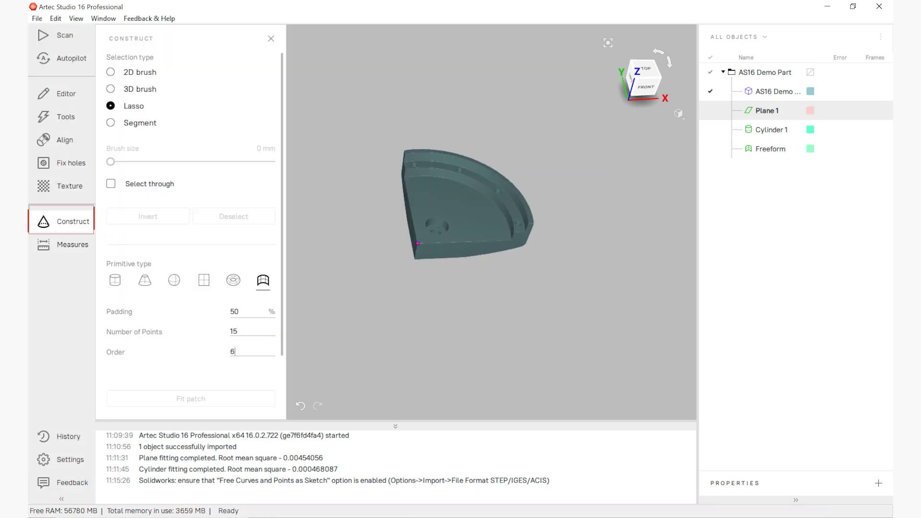
pyautogui.scroll(5, 491, 222)
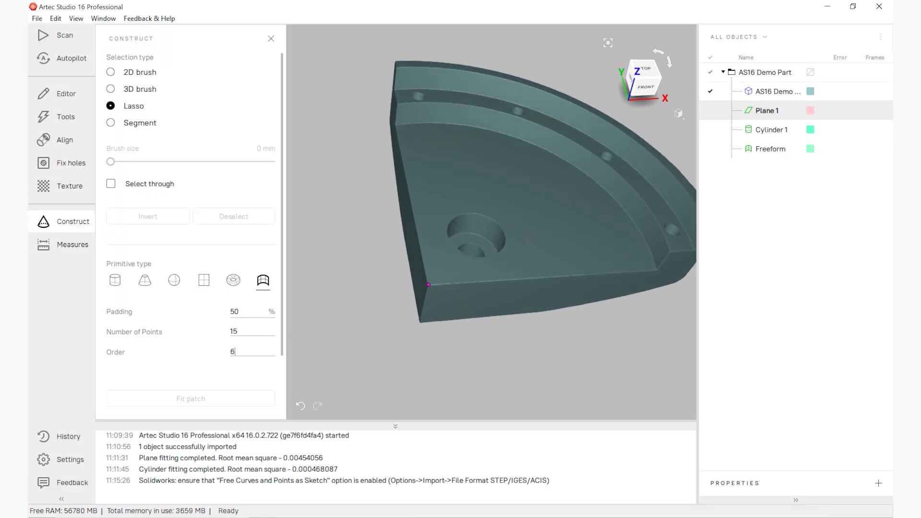
pyautogui.moveTo(421, 266); pyautogui.dragTo(424, 303, button='middle')
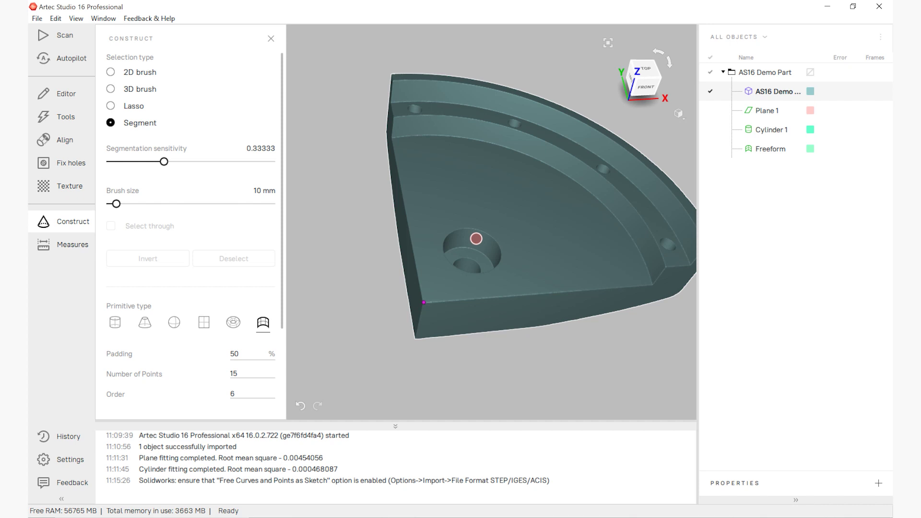
pyautogui.click(476, 239)
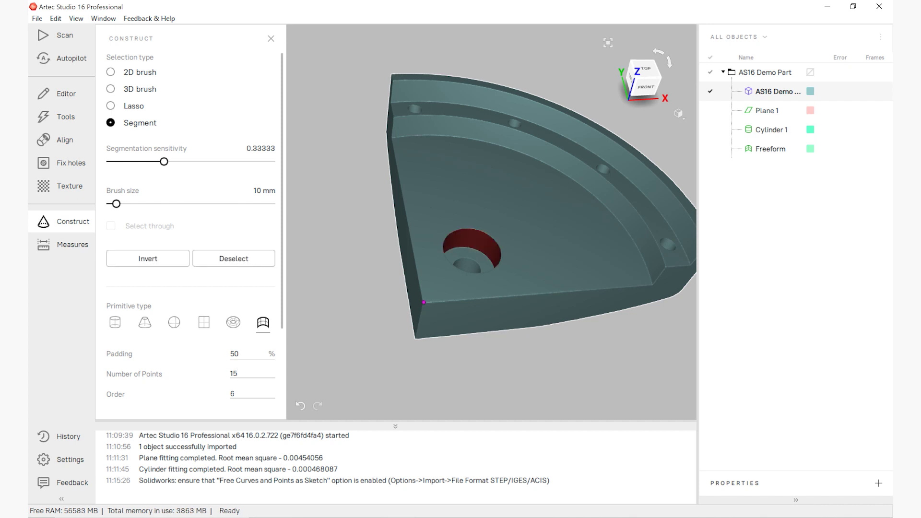
pyautogui.scroll(-4, 190, 226)
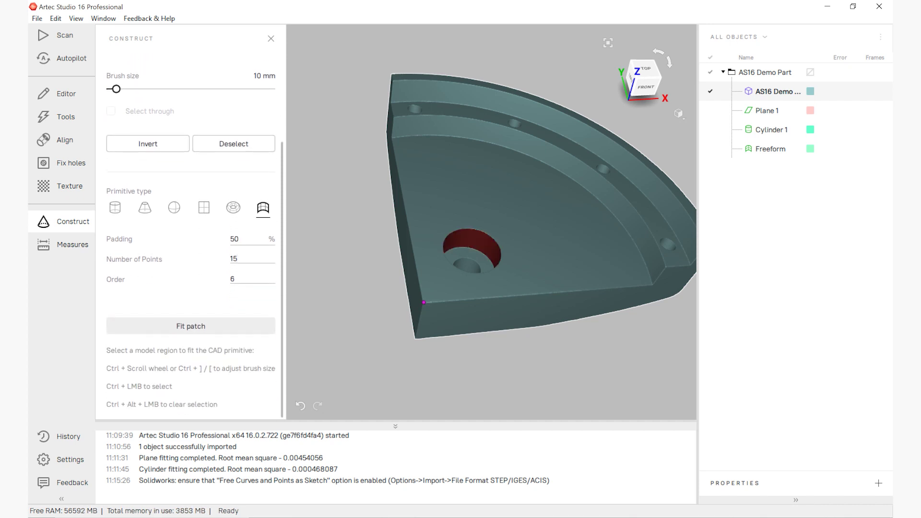
pyautogui.click(115, 208)
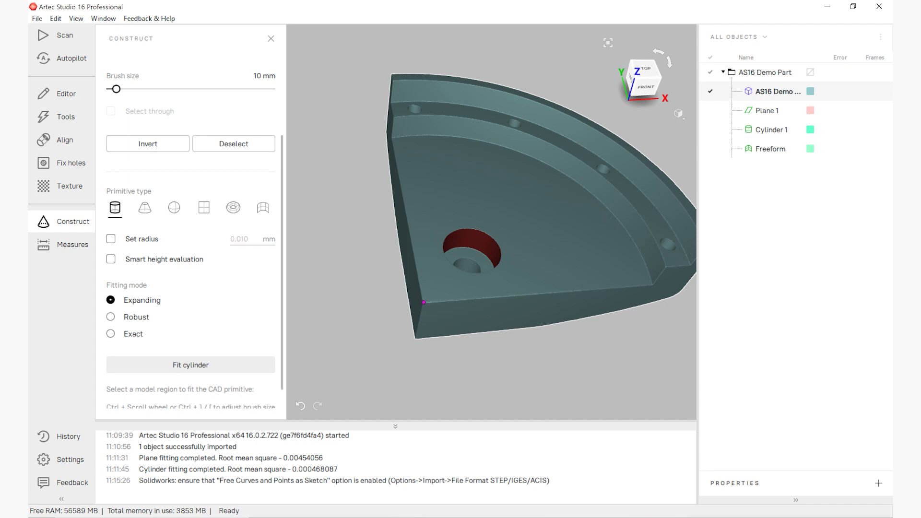
pyautogui.click(190, 364)
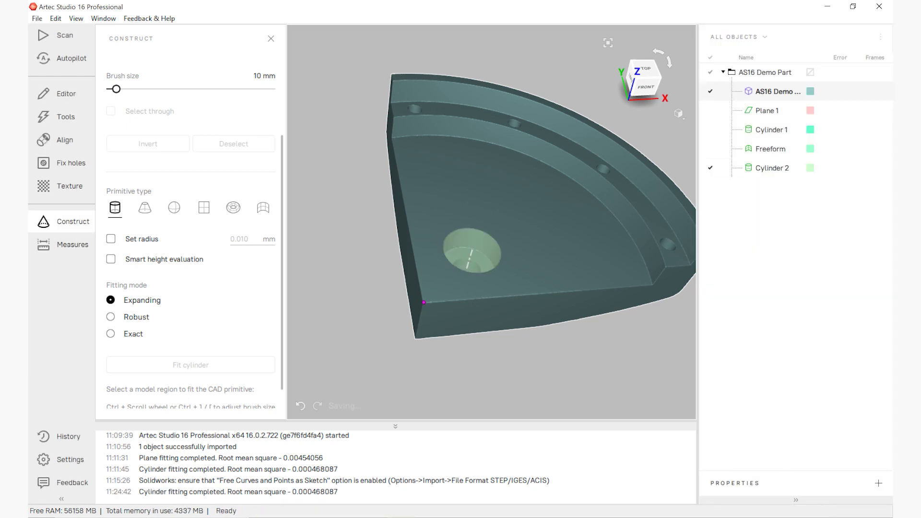
# Fit a plane in Expanding mode to the flat front side face of the part
pyautogui.click(204, 208)
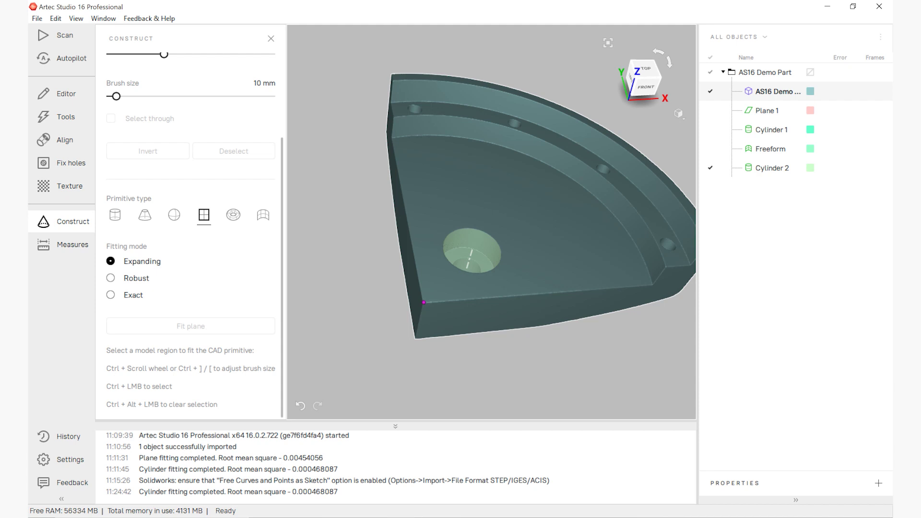
pyautogui.keyDown('ctrl'); pyautogui.click(444, 313); pyautogui.keyUp('ctrl')
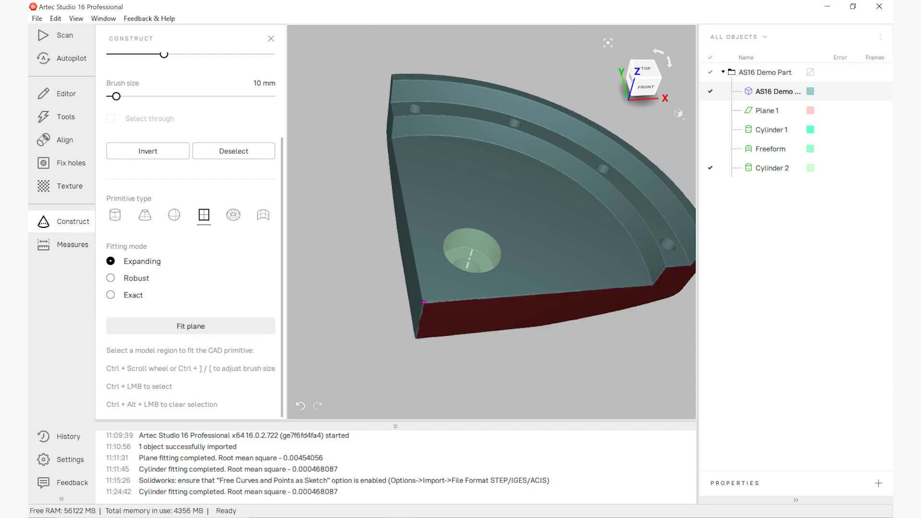
pyautogui.click(190, 326)
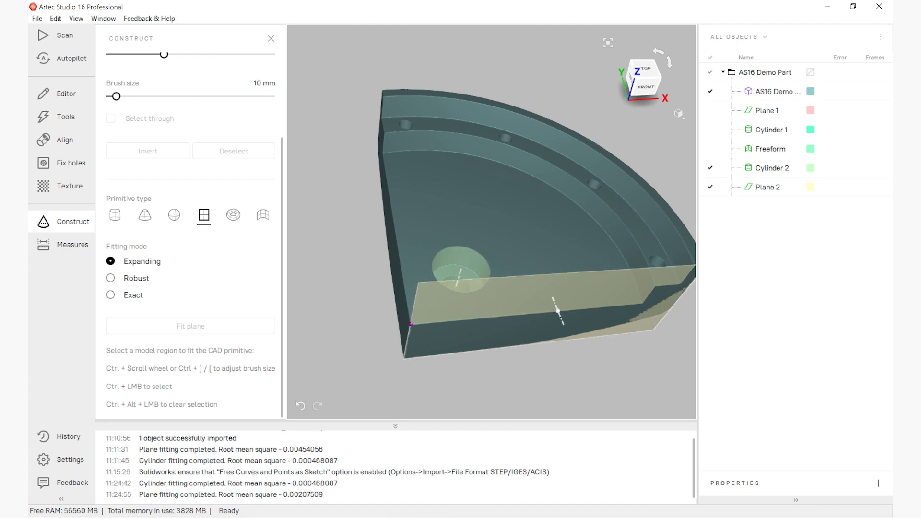
# Constrain Plane 2 perpendicular to the axis of Cylinder 2 and refit the primitives to apply the constraint
pyautogui.click(558, 311)
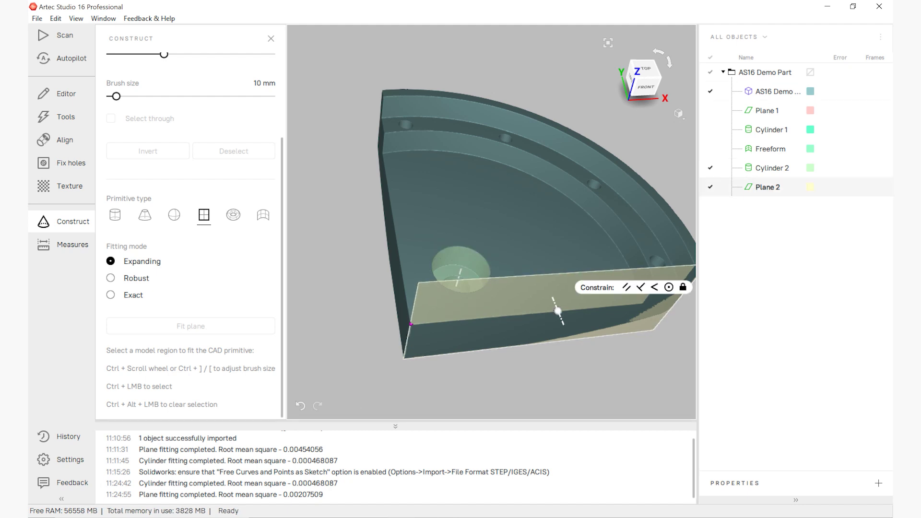
pyautogui.click(641, 286)
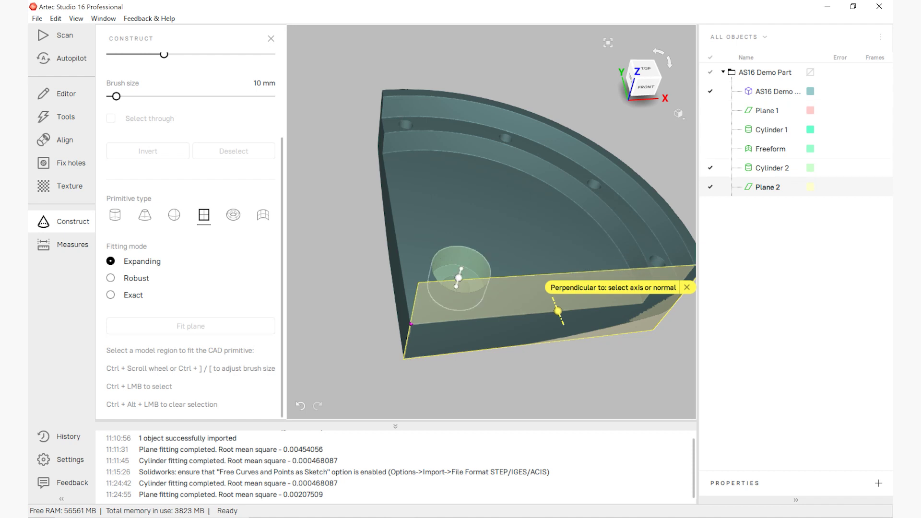
pyautogui.click(458, 278)
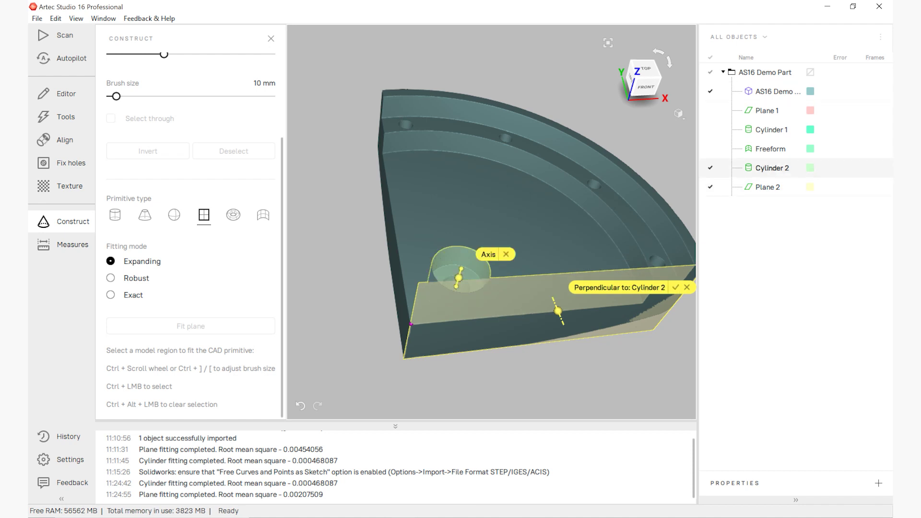
pyautogui.click(675, 287)
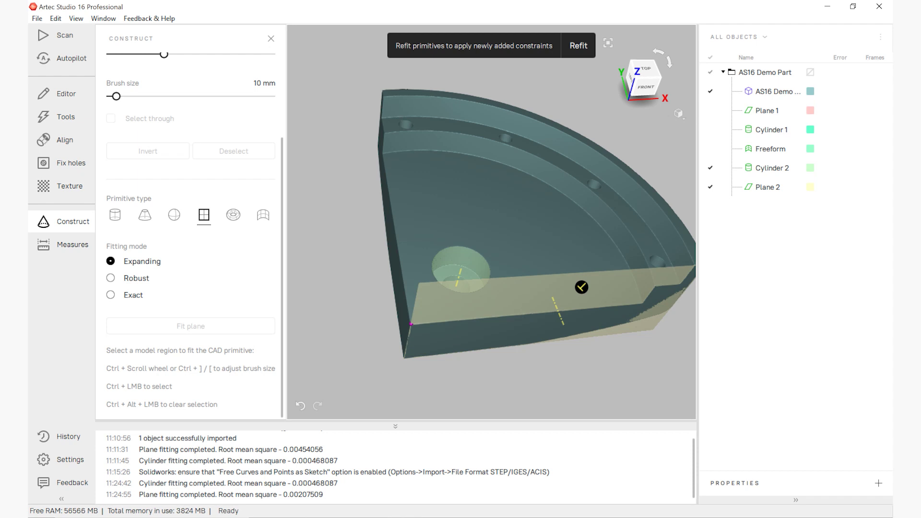
pyautogui.click(579, 46)
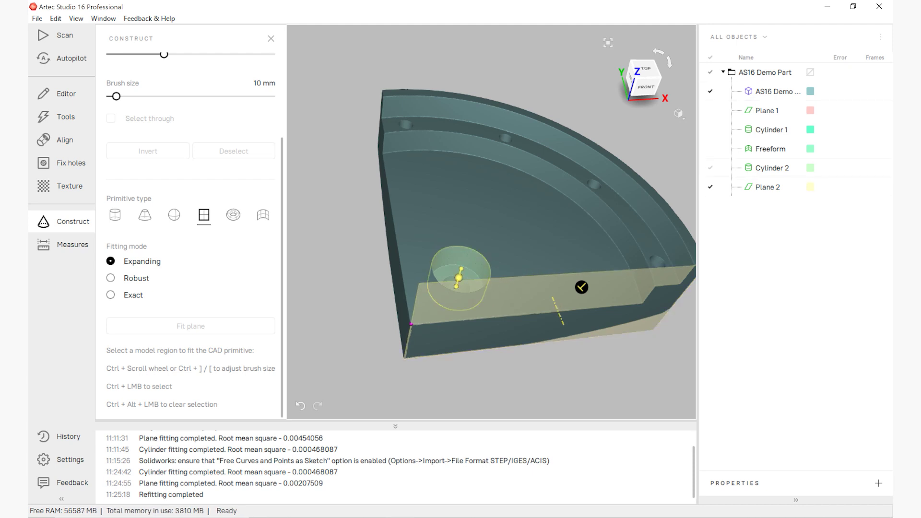
pyautogui.click(581, 287)
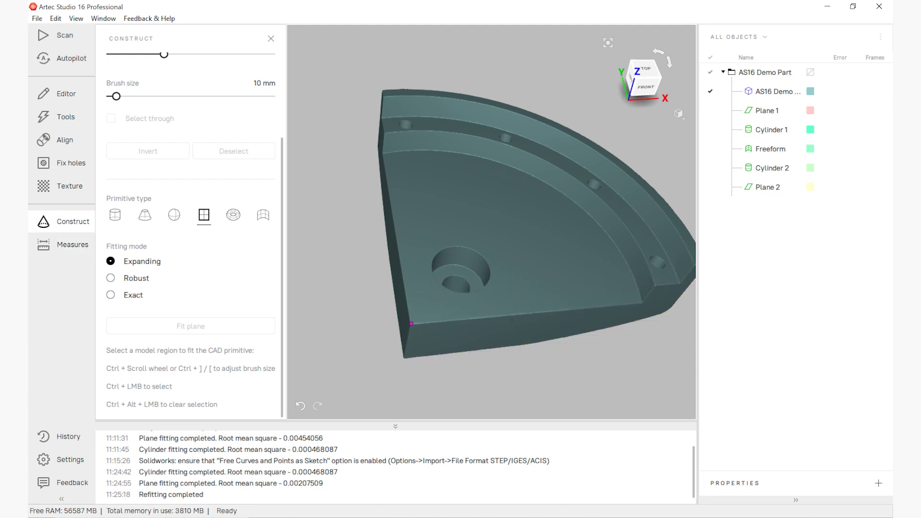
# Display the Section 1 and Section 2 measurement contours on the demo part, along with their reference Plane 1
pyautogui.click(62, 244)
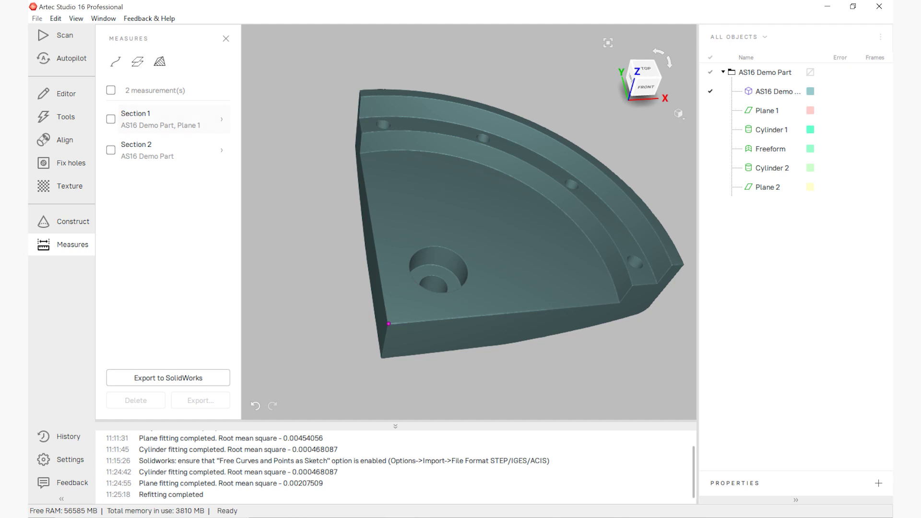
pyautogui.click(111, 119)
pyautogui.click(111, 149)
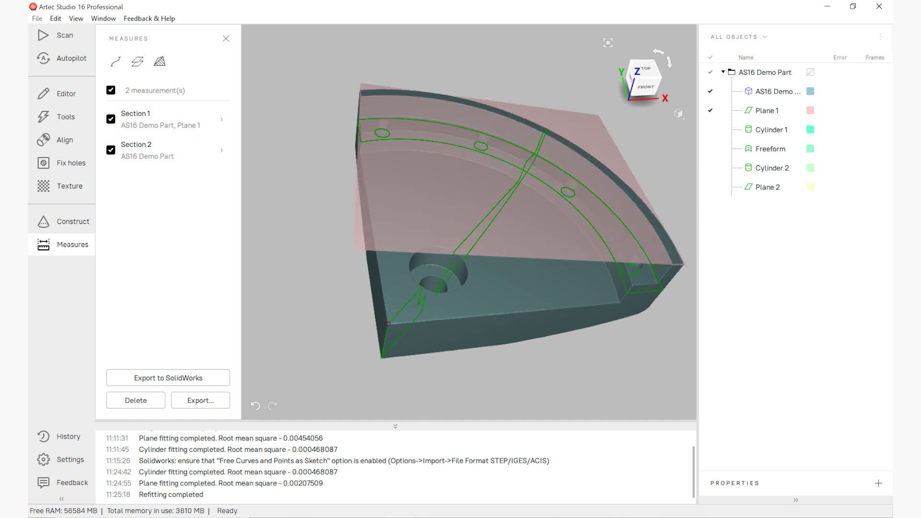
pyautogui.scroll(-3, 469, 222)
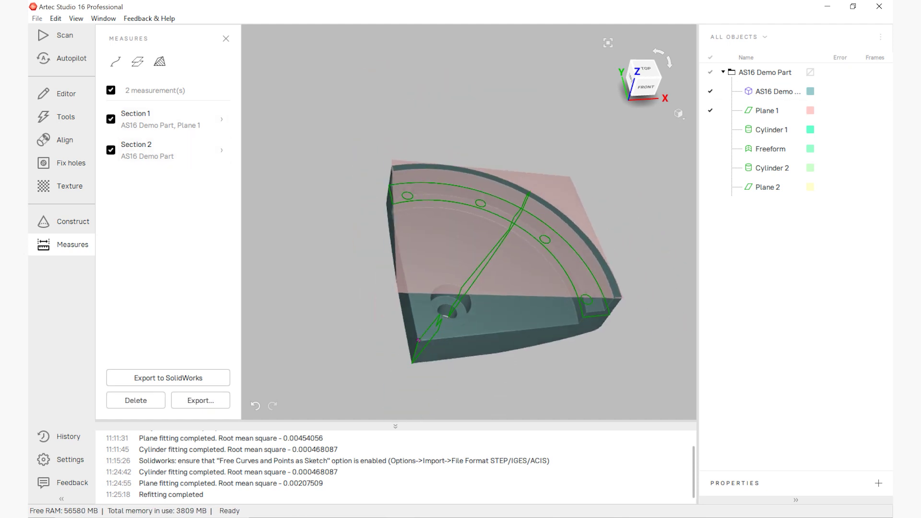
pyautogui.scroll(2, 469, 222)
pyautogui.moveTo(468, 268); pyautogui.dragTo(480, 197)
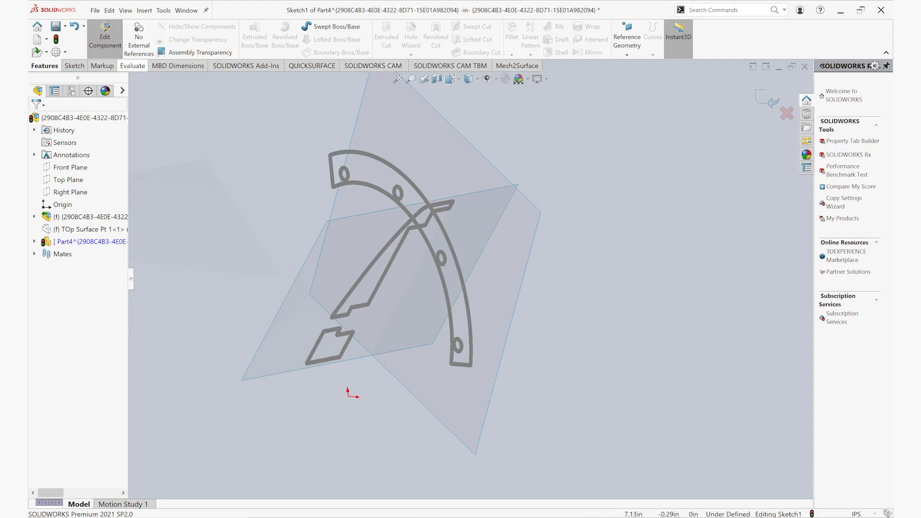
# Switch to SOLIDWORKS and insert a new part into the assembly, positioned on the plane of the arc-shaped section contour
pyautogui.moveTo(326, 307); pyautogui.dragTo(437, 314, button='middle')
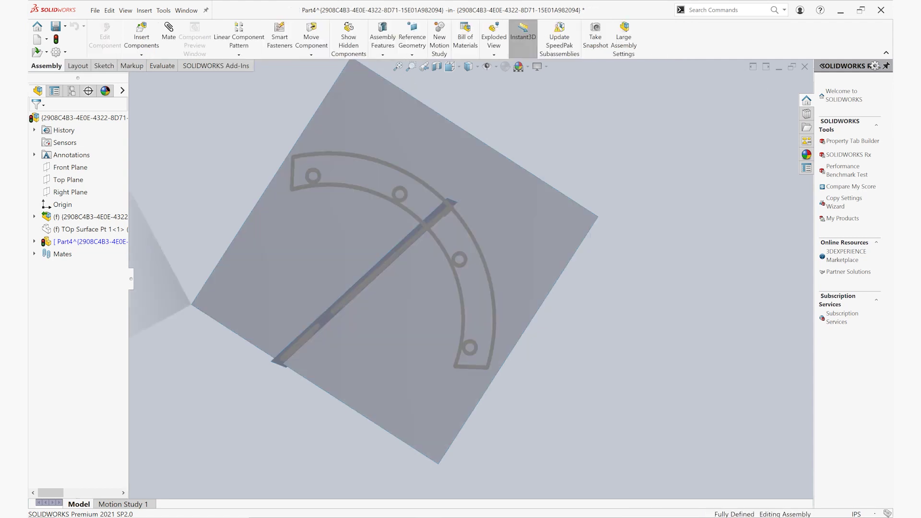
pyautogui.click(142, 54)
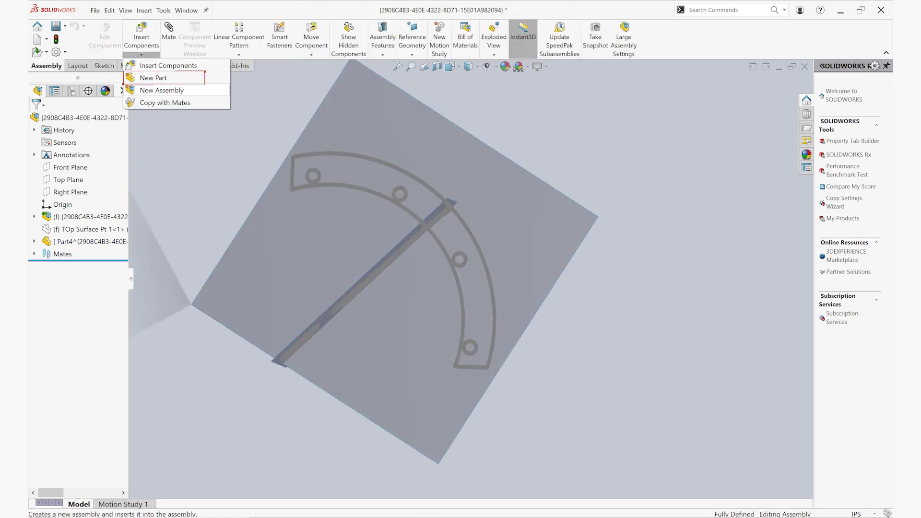
pyautogui.click(153, 78)
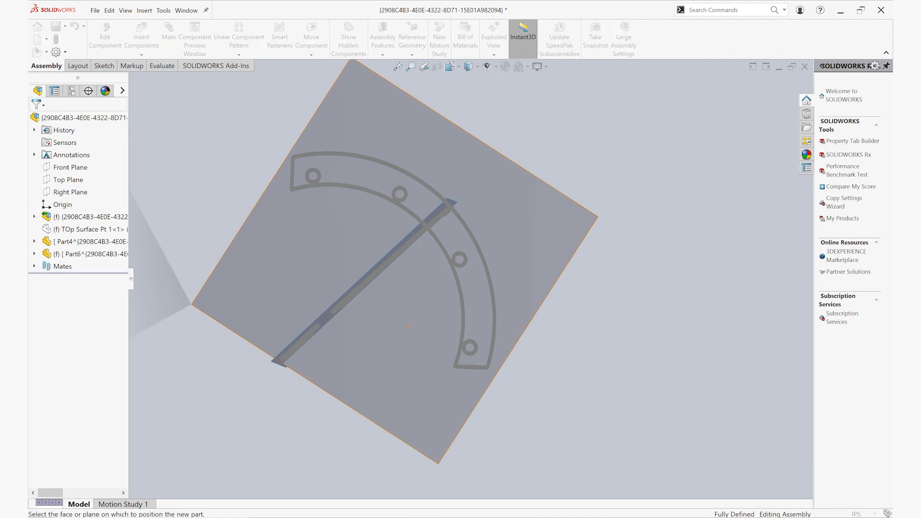
pyautogui.click(519, 226)
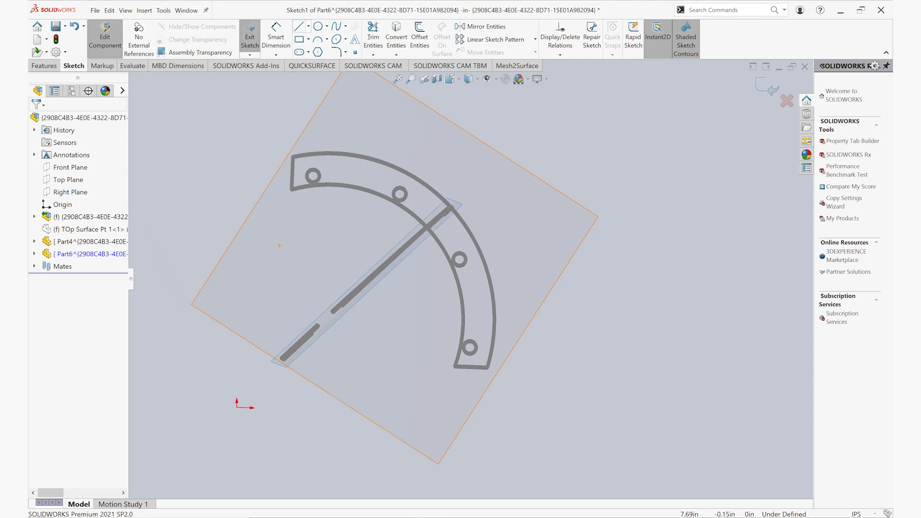
# View the sketch plane squarely and sketch a single line over the vertical end edge of the arc-shaped contour
pyautogui.click(298, 27)
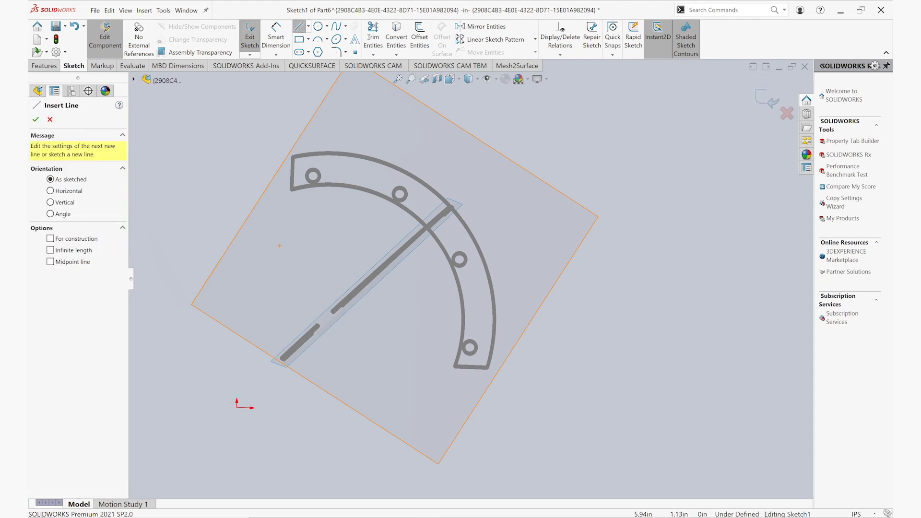
pyautogui.scroll(-4, 223, 181)
pyautogui.moveTo(394, 232)
pyautogui.mouseDown(button='middle')
pyautogui.moveTo(418, 235)
pyautogui.moveTo(396, 232)
pyautogui.mouseUp(button='middle')
pyautogui.scroll(2, 463, 277)
pyautogui.scroll(-1, 336, 288)
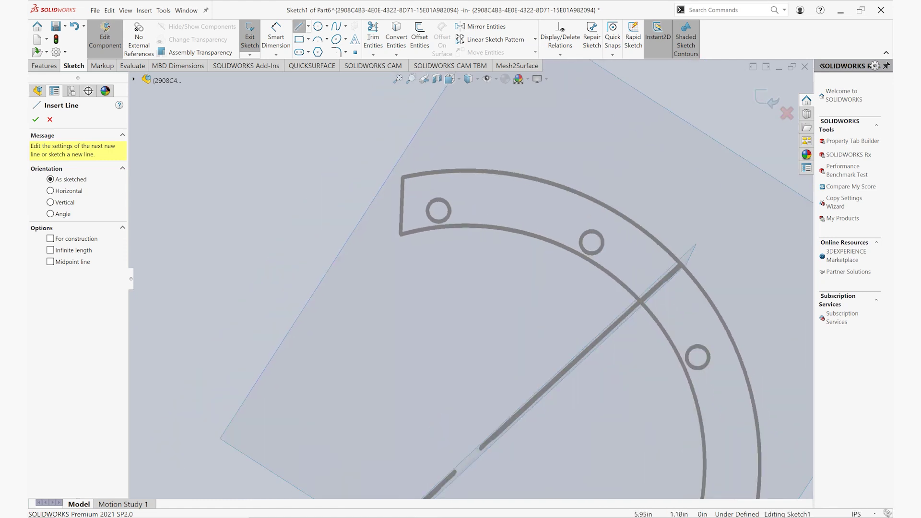
pyautogui.scroll(6, 469, 277)
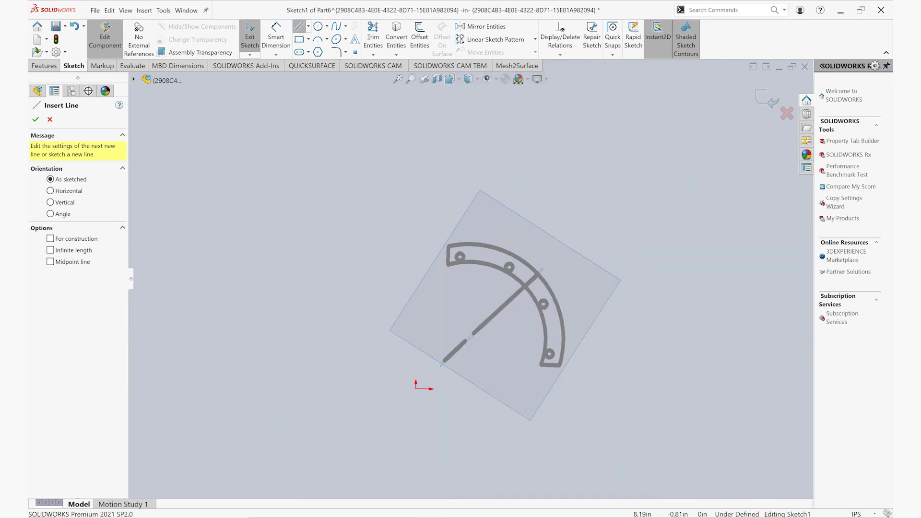
pyautogui.moveTo(516, 420)
pyautogui.mouseDown(button='middle')
pyautogui.moveTo(517, 360)
pyautogui.moveTo(506, 343)
pyautogui.moveTo(534, 422)
pyautogui.mouseUp(button='middle')
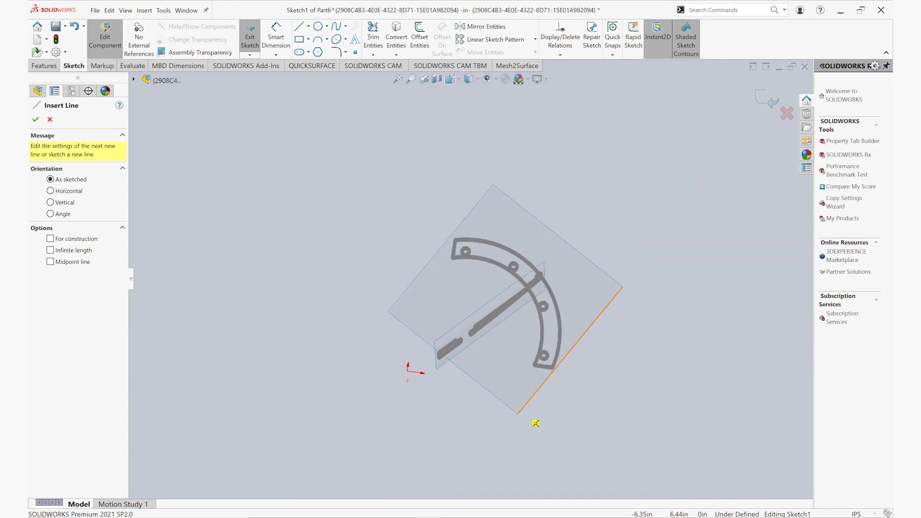
pyautogui.click(450, 78)
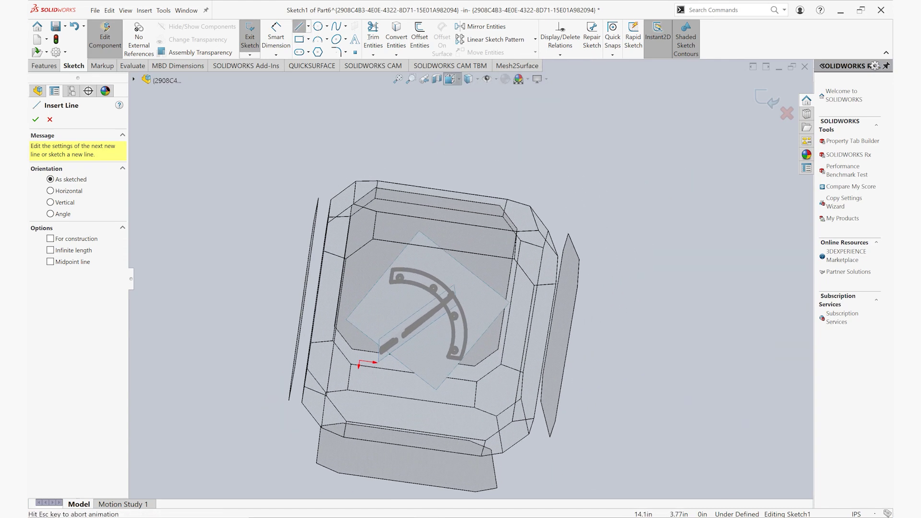
pyautogui.click(505, 133)
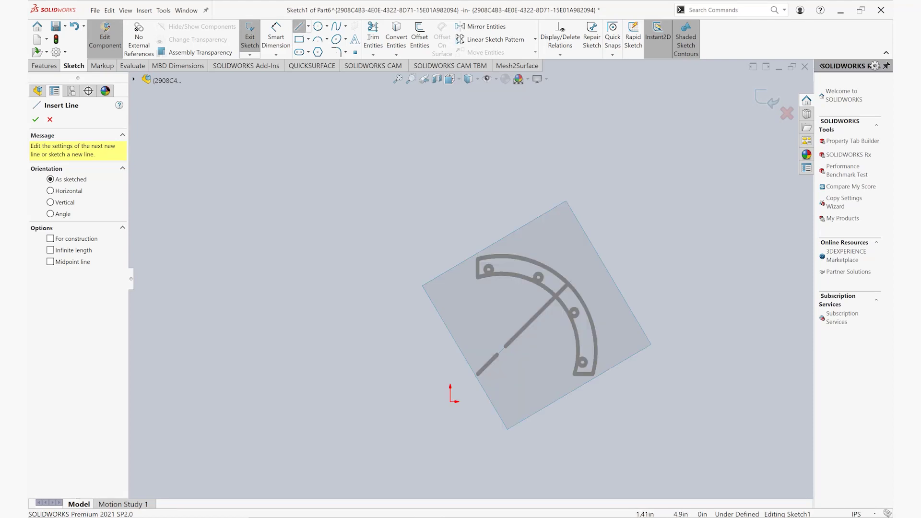
pyautogui.scroll(-6, 485, 286)
pyautogui.click(456, 192)
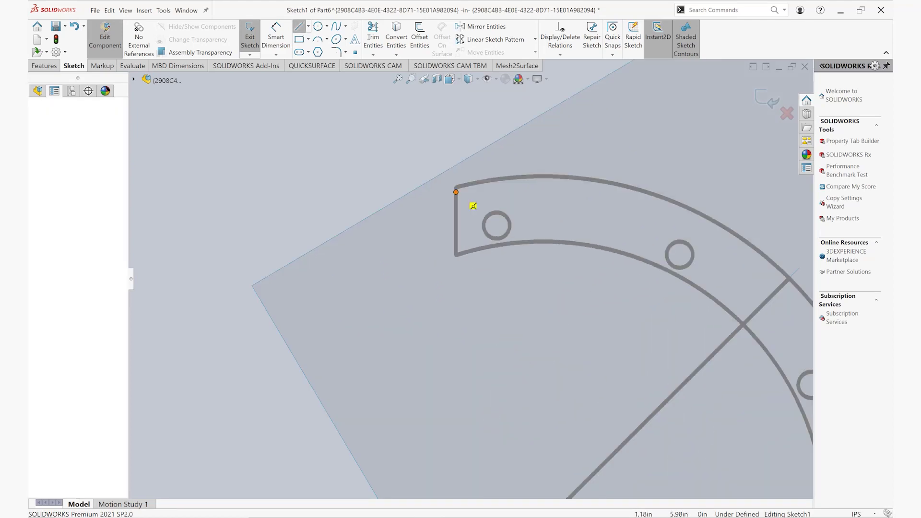
pyautogui.click(455, 246)
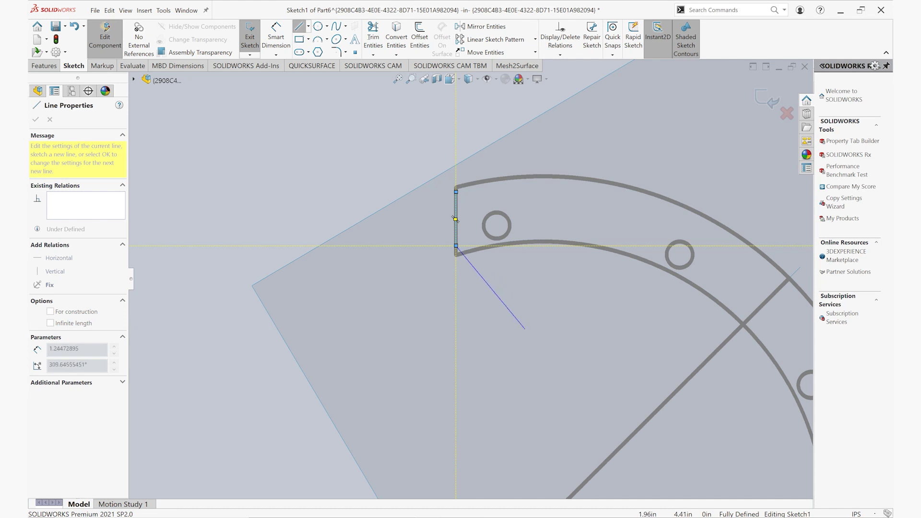
pyautogui.doubleClick(525, 329)
pyautogui.hotkey('ctrl', 'z')
# Sketch a second line over the horizontal end edge at the other end of the arc-shaped contour
pyautogui.scroll(6, 525, 329)
pyautogui.scroll(-4, 597, 384)
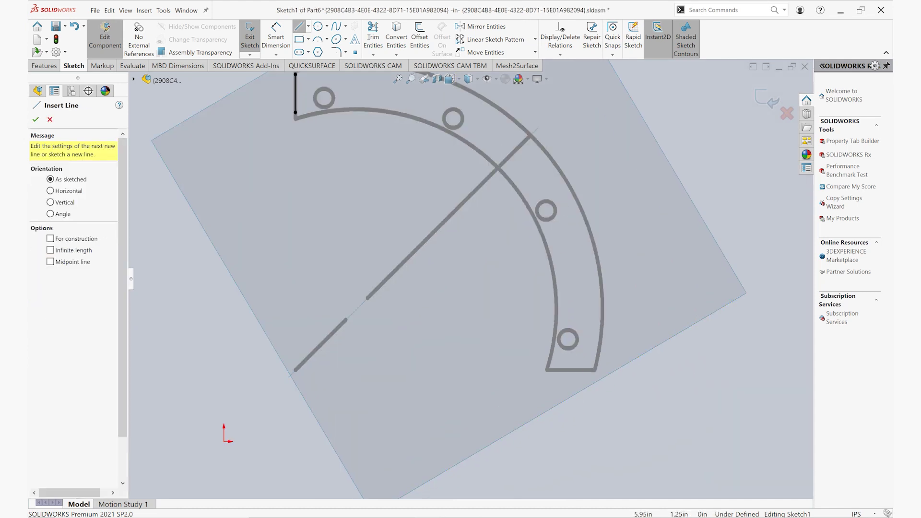
pyautogui.click(587, 370)
pyautogui.click(553, 370)
pyautogui.press('Escape')
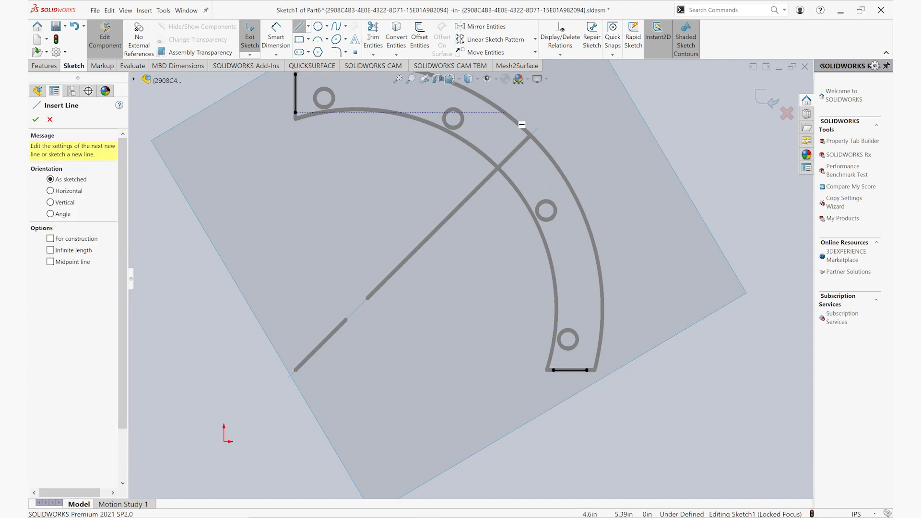
# Sketch a perimeter circle of about 4 in radius through three points on the contour's outer arc
pyautogui.click(317, 26)
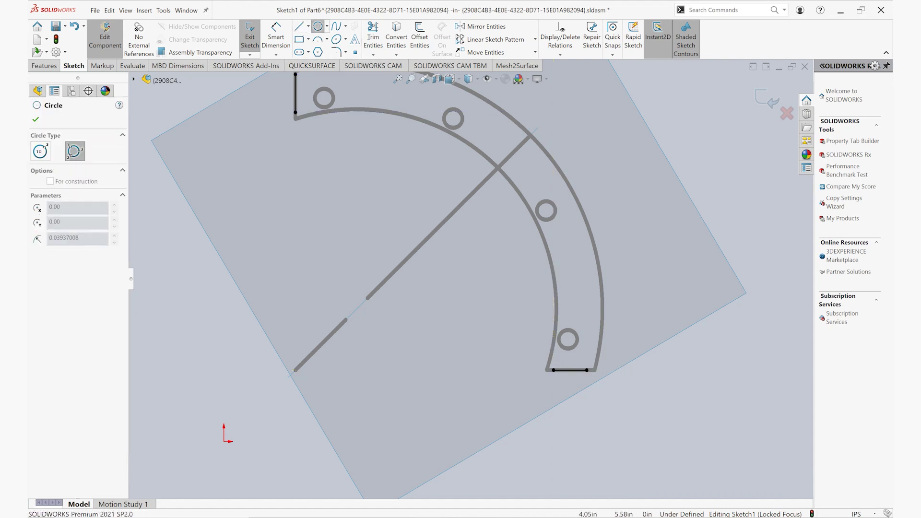
pyautogui.click(478, 96)
pyautogui.click(601, 283)
pyautogui.click(561, 171)
# Sketch three-point perimeter circles over the four small hole outlines along the arc-shaped contour
pyautogui.click(316, 96)
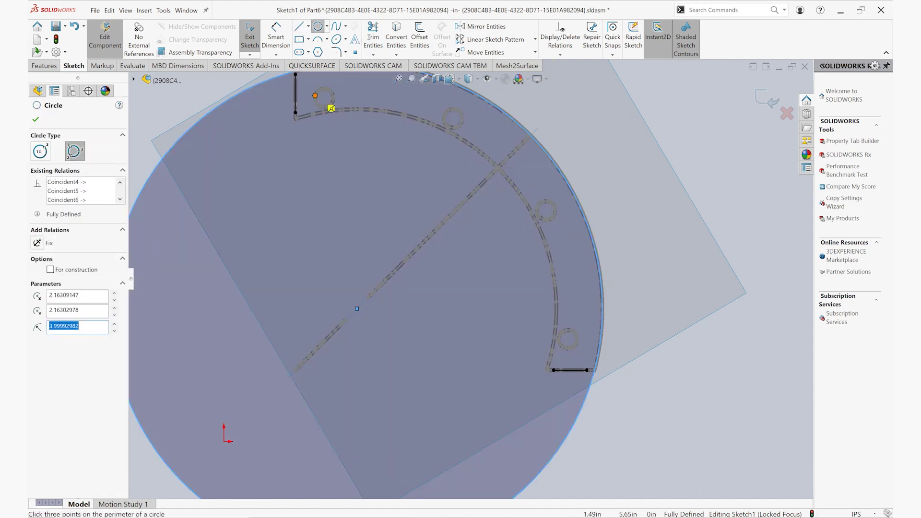
pyautogui.click(334, 98)
pyautogui.click(318, 105)
pyautogui.click(451, 109)
pyautogui.click(461, 123)
pyautogui.click(445, 116)
pyautogui.click(546, 201)
pyautogui.click(551, 218)
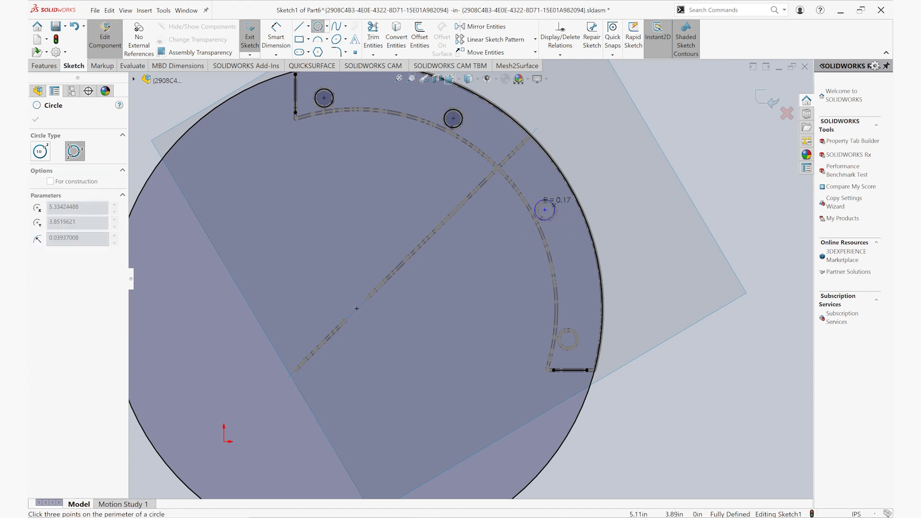
pyautogui.click(542, 203)
pyautogui.click(570, 330)
pyautogui.click(570, 330)
pyautogui.press('Escape')
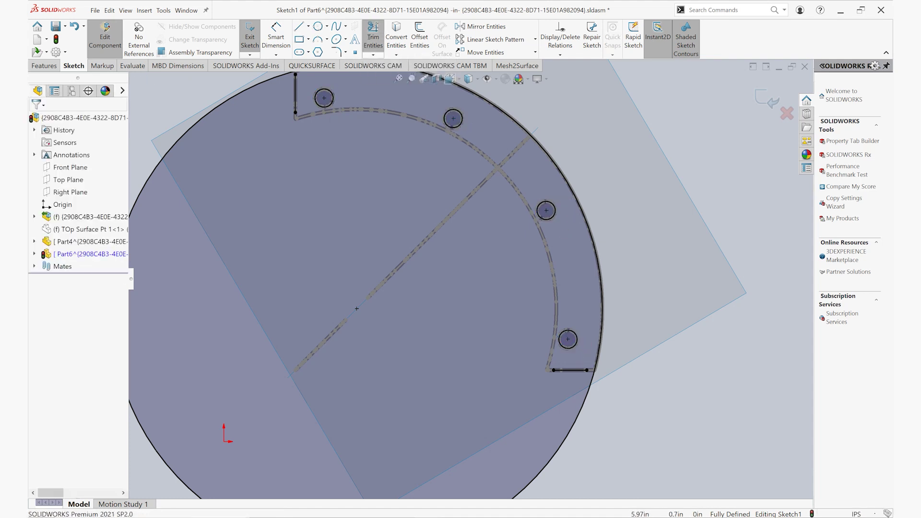
# Extend the free end of the vertical edge line out to the large circle
pyautogui.moveTo(295, 75); pyautogui.dragTo(296, 72)
pyautogui.scroll(3, 469, 277)
pyautogui.scroll(-4, 348, 125)
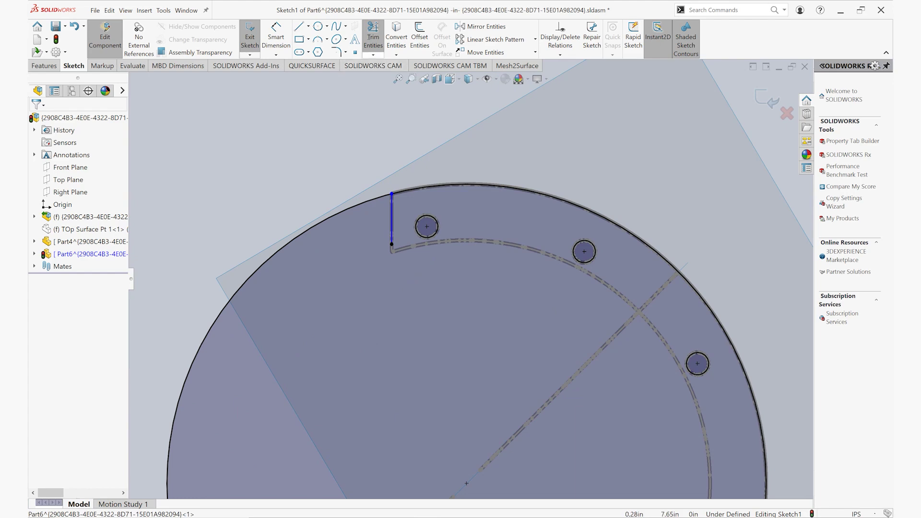
# Join the vertical and horizontal edge lines in a common corner using the Corner option of Trim Entities
pyautogui.click(373, 37)
pyautogui.click(53, 237)
pyautogui.scroll(3, 362, 145)
pyautogui.click(378, 186)
pyautogui.scroll(-3, 419, 288)
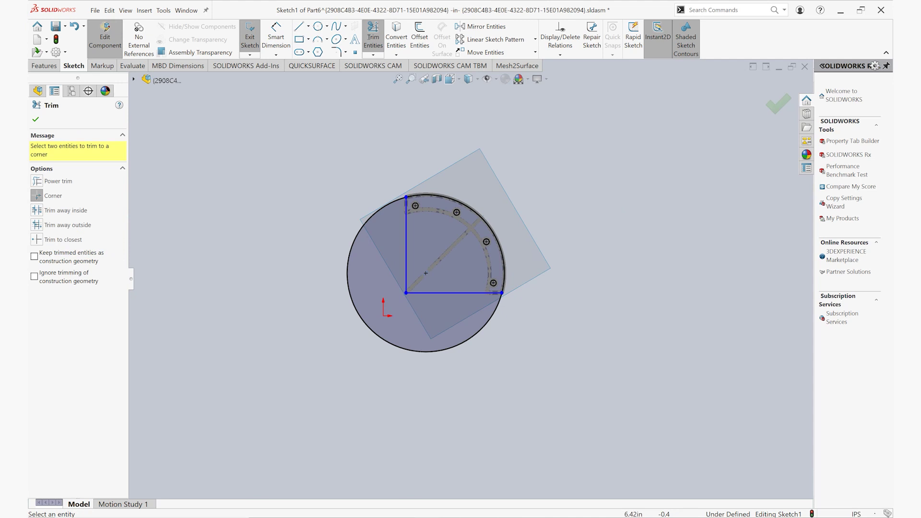
# Power trim the part of the large circle outside the two lines to leave a closed quarter-shaped profile
pyautogui.scroll(-2, 513, 383)
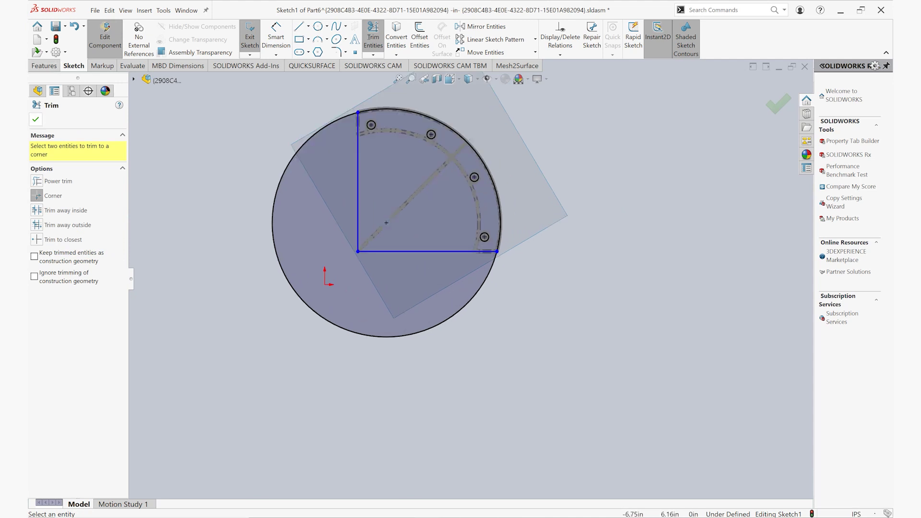
pyautogui.click(37, 180)
pyautogui.moveTo(259, 201); pyautogui.dragTo(287, 210)
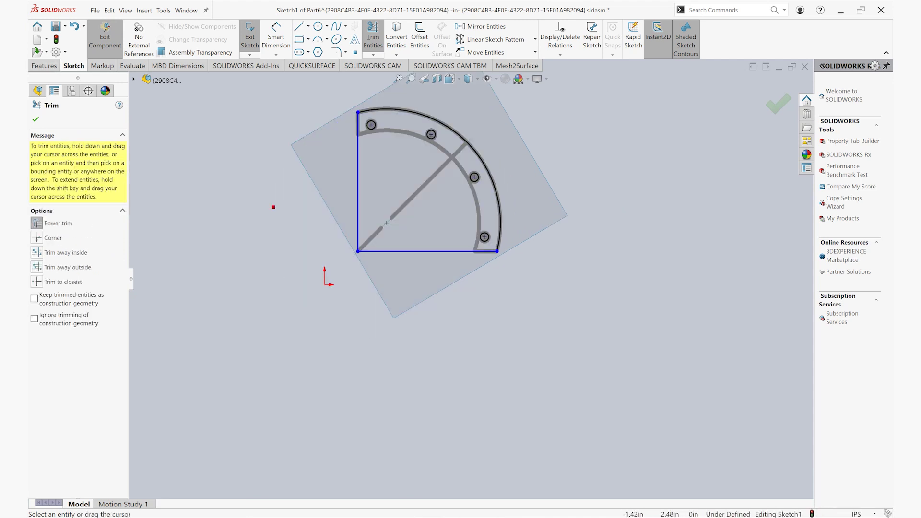
pyautogui.click(36, 120)
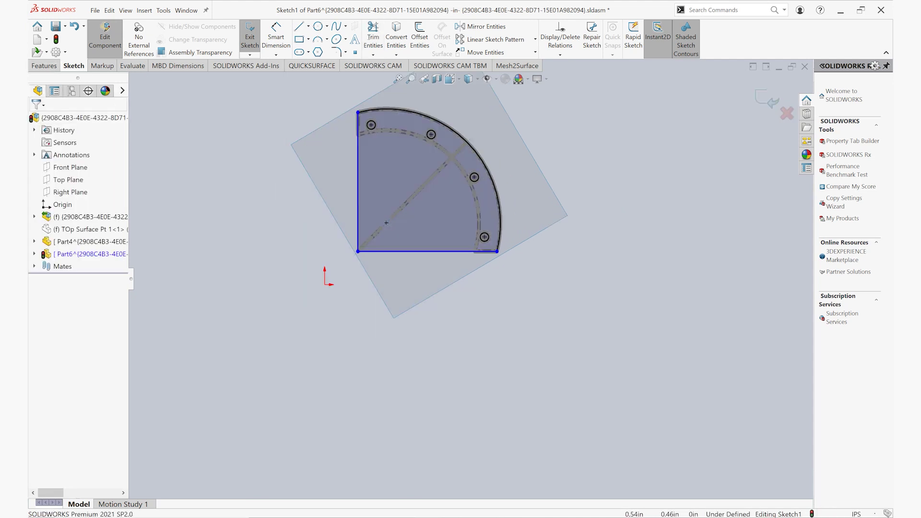
# Show the hidden TOp Surface Pt 1 component in the assembly
pyautogui.moveTo(393, 227)
pyautogui.mouseDown(button='middle')
pyautogui.moveTo(400, 185)
pyautogui.moveTo(365, 133)
pyautogui.moveTo(367, 166)
pyautogui.moveTo(408, 197)
pyautogui.moveTo(472, 206)
pyautogui.moveTo(480, 167)
pyautogui.moveTo(487, 197)
pyautogui.moveTo(499, 192)
pyautogui.mouseUp(button='middle')
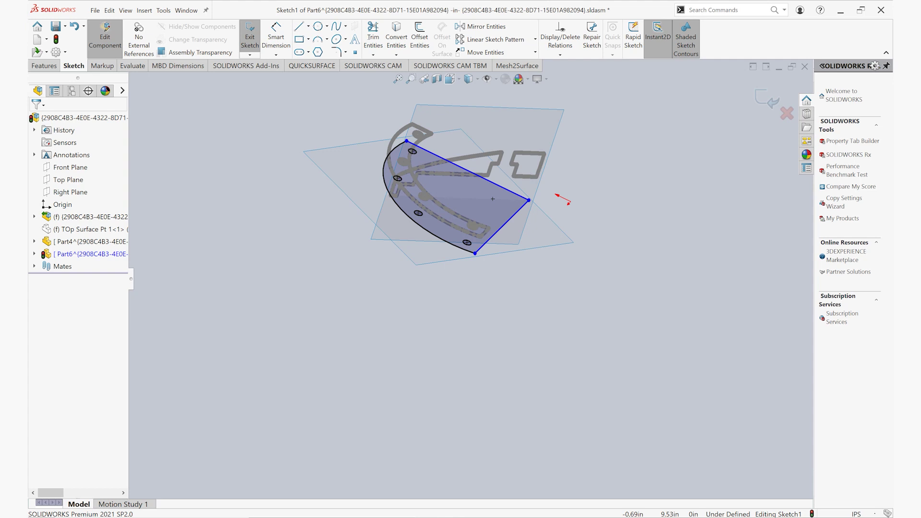
pyautogui.rightClick(79, 229)
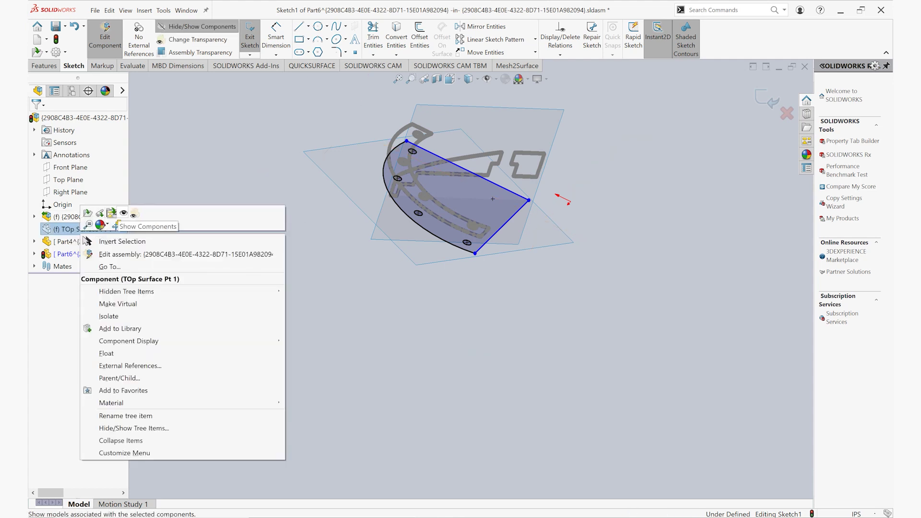
pyautogui.click(127, 212)
pyautogui.scroll(2, 482, 278)
# Extrude the quarter-shaped sketch with its four holes Up To Surface, ending at the curved surface, and hide the TOp Surface Pt 1 component
pyautogui.moveTo(482, 278)
pyautogui.mouseDown(button='middle')
pyautogui.moveTo(472, 230)
pyautogui.moveTo(413, 221)
pyautogui.moveTo(398, 312)
pyautogui.mouseUp(button='middle')
pyautogui.hotkey('ctrl', '7')
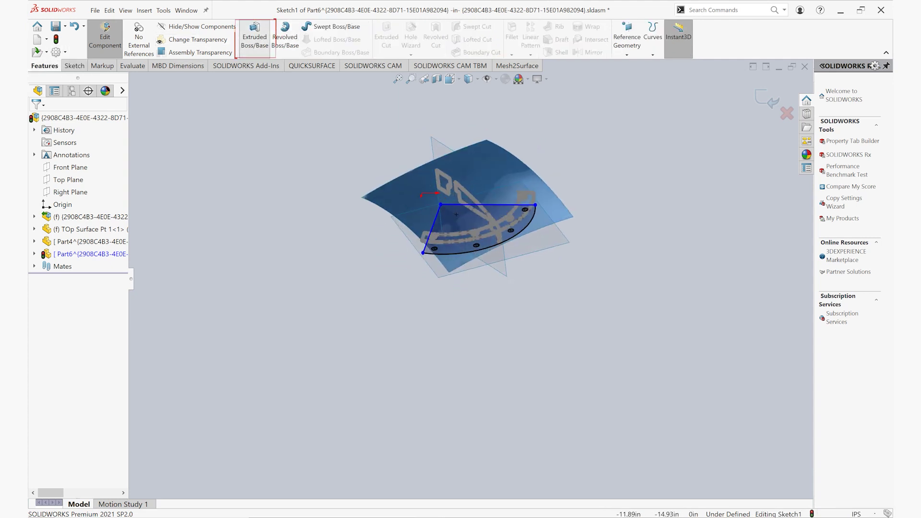
pyautogui.click(255, 36)
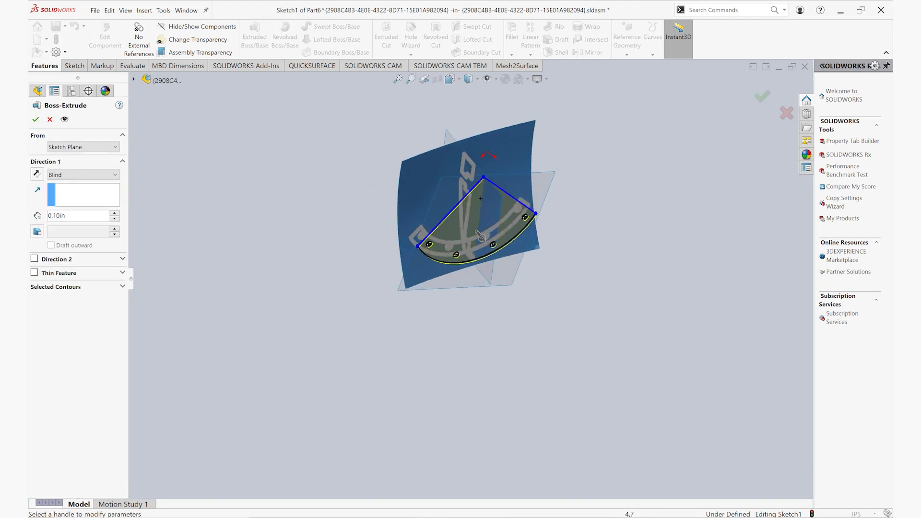
pyautogui.click(82, 175)
pyautogui.click(67, 201)
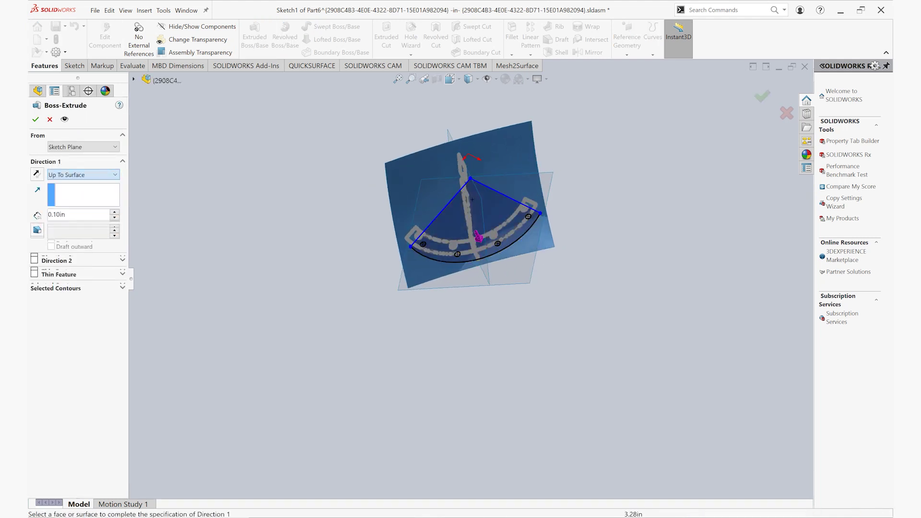
pyautogui.click(413, 185)
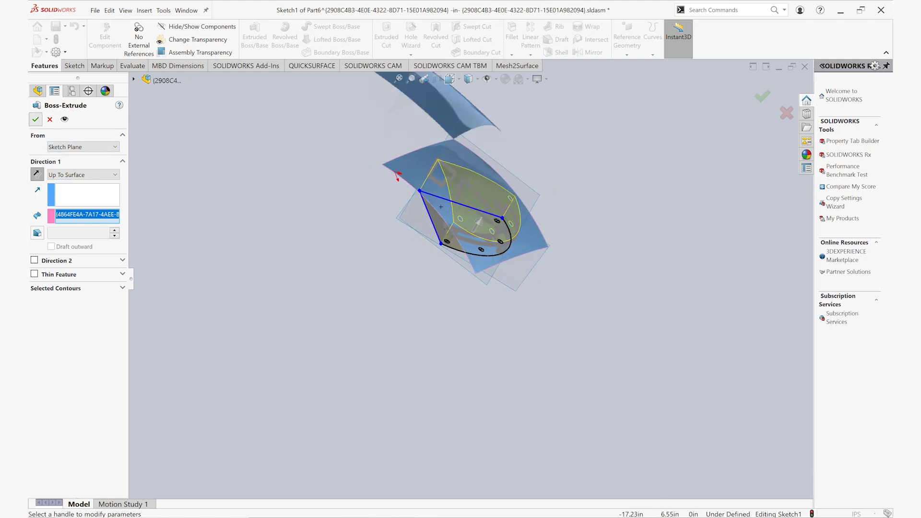
pyautogui.click(36, 119)
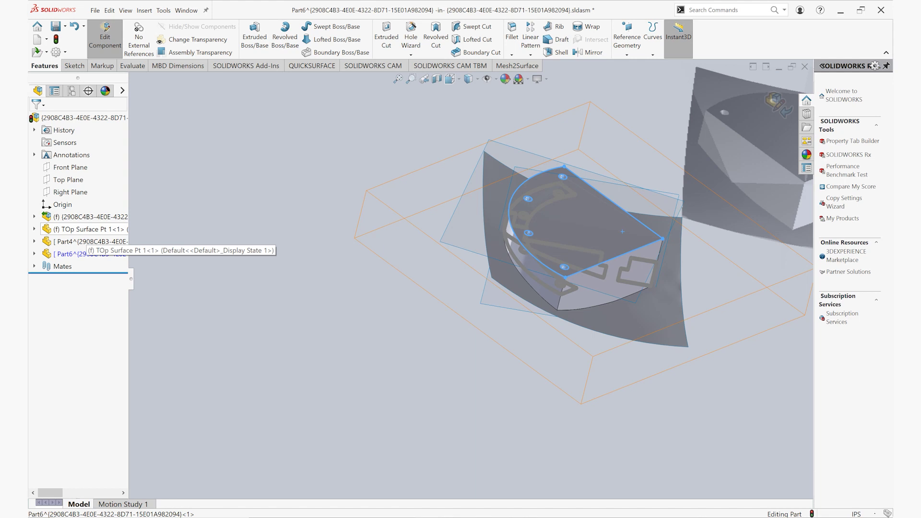
pyautogui.rightClick(88, 229)
pyautogui.click(126, 211)
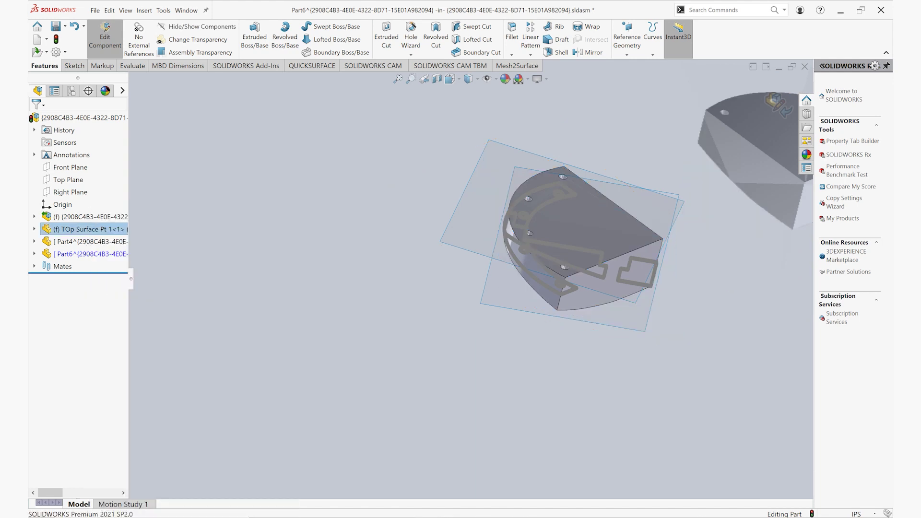
# Start a sketch on the plane of the stepped section contours and view it square-on
pyautogui.moveTo(660, 302); pyautogui.dragTo(605, 327, button='middle')
pyautogui.scroll(-4, 665, 254)
pyautogui.middleClick(615, 255)
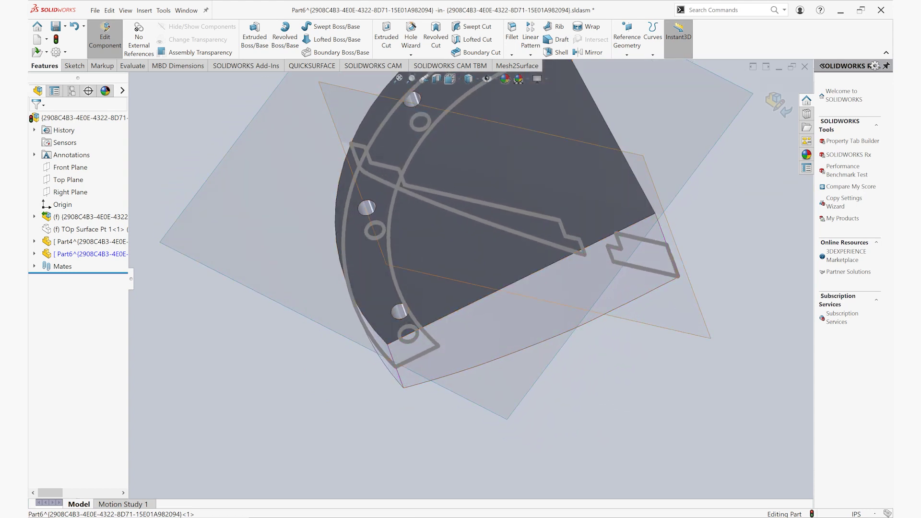
pyautogui.click(74, 66)
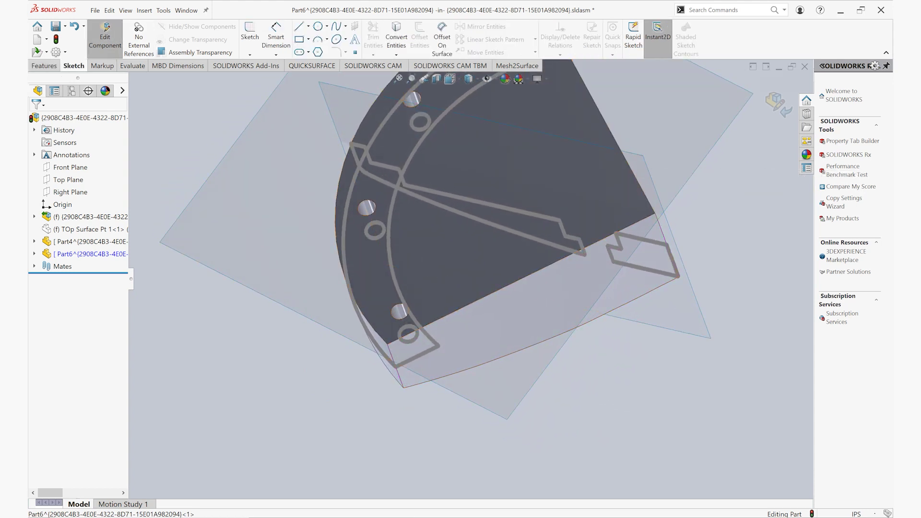
pyautogui.click(250, 37)
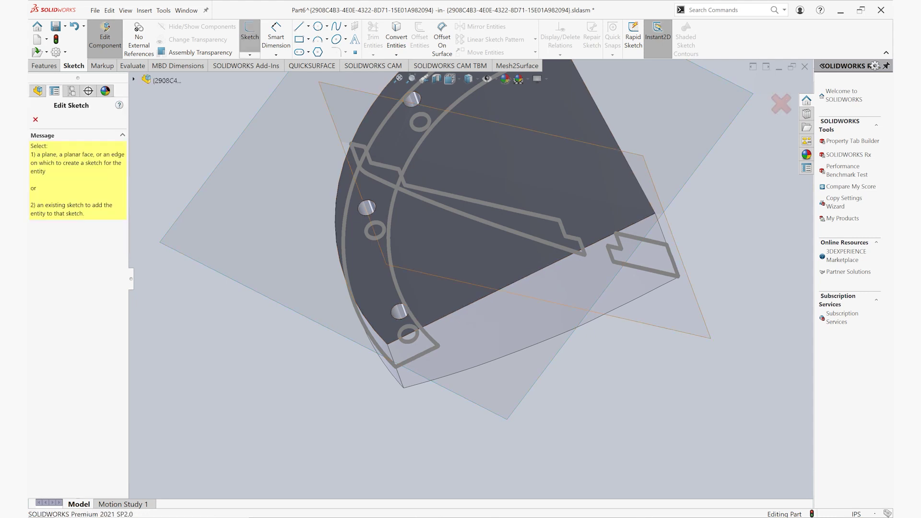
pyautogui.click(640, 185)
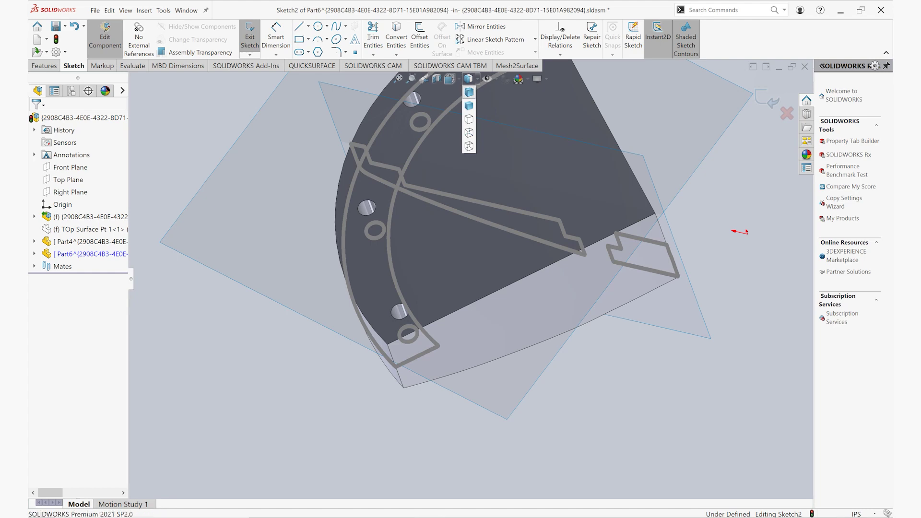
pyautogui.click(449, 78)
pyautogui.click(504, 133)
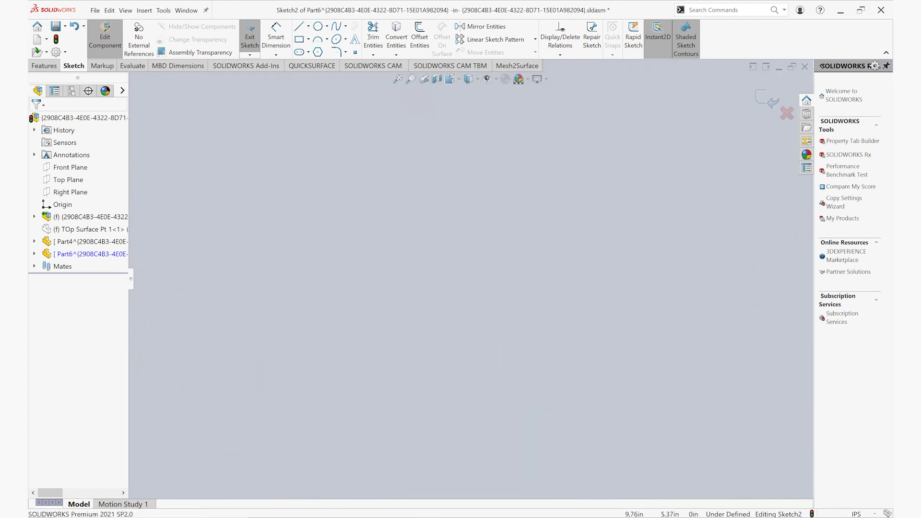
# Trace the upper step of the section contour with separate lines along its two horizontal edges and the short vertical edge between them
pyautogui.scroll(4, 432, 276)
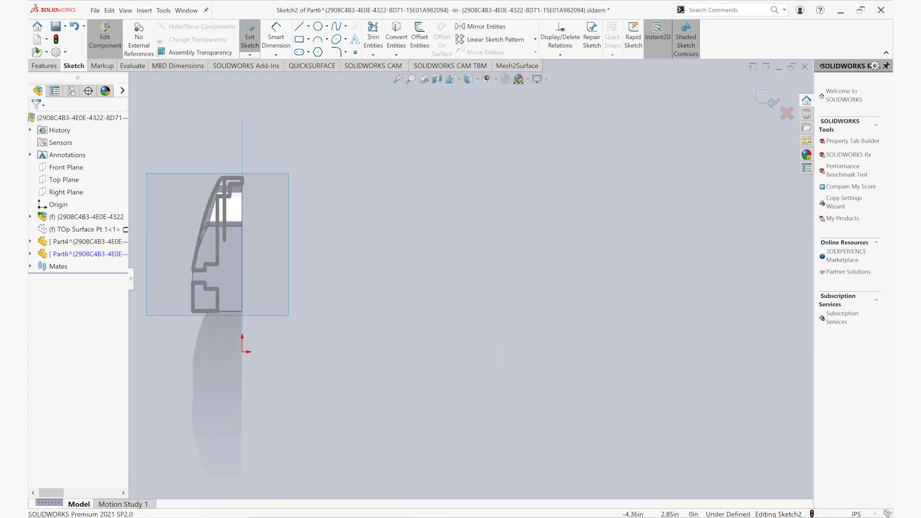
pyautogui.scroll(-5, 207, 302)
pyautogui.scroll(-2, 189, 341)
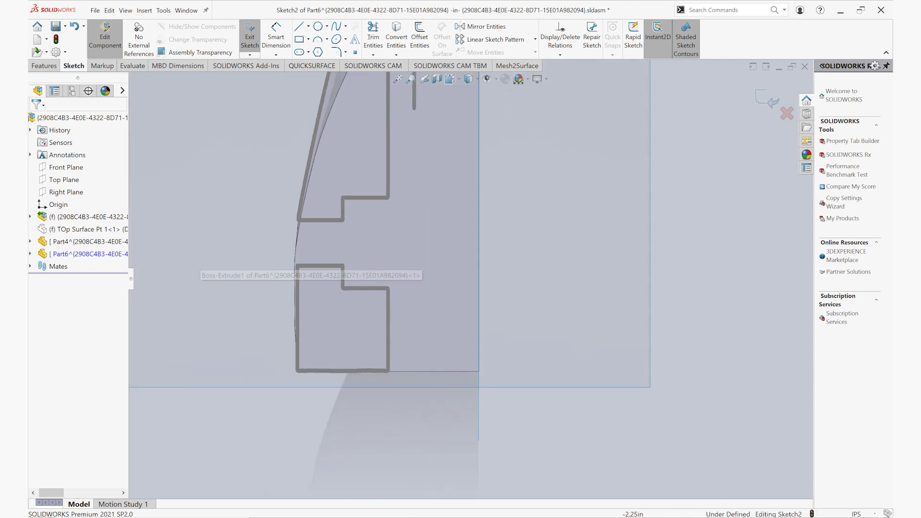
pyautogui.scroll(3, 288, 331)
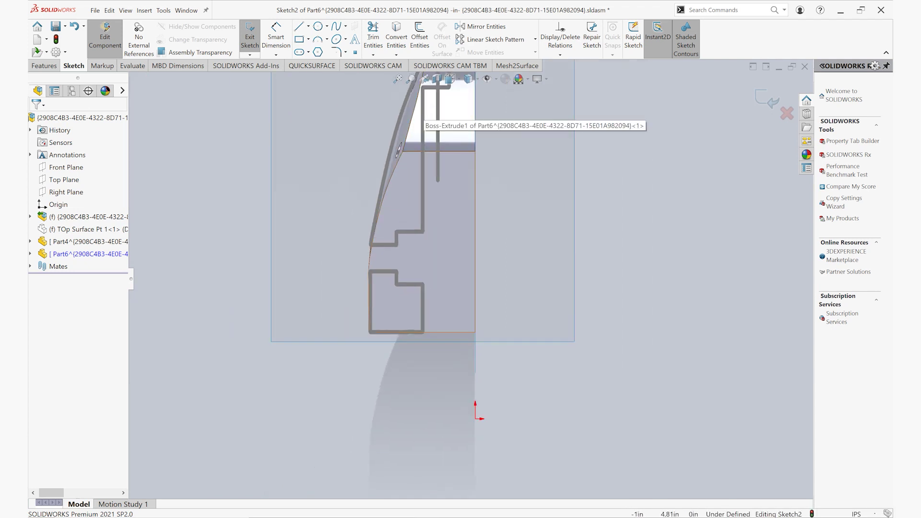
pyautogui.scroll(-3, 480, 212)
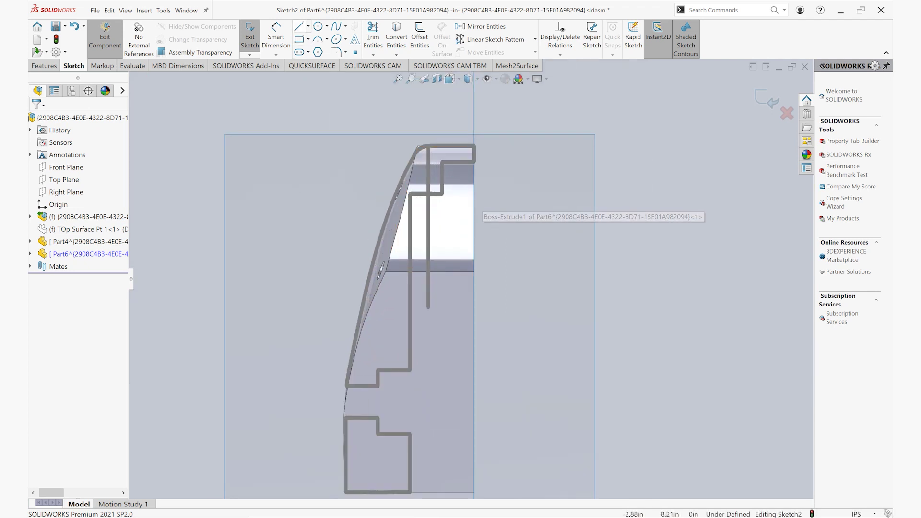
pyautogui.press('l')
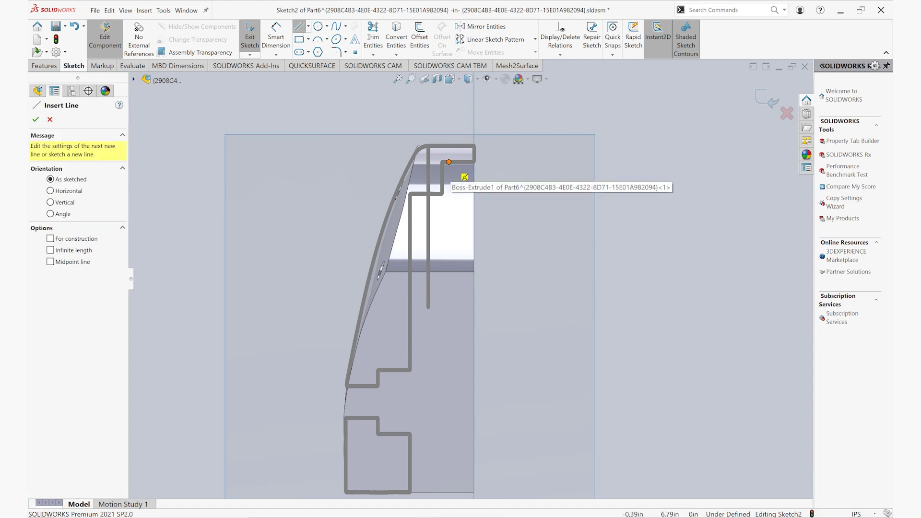
pyautogui.click(450, 162)
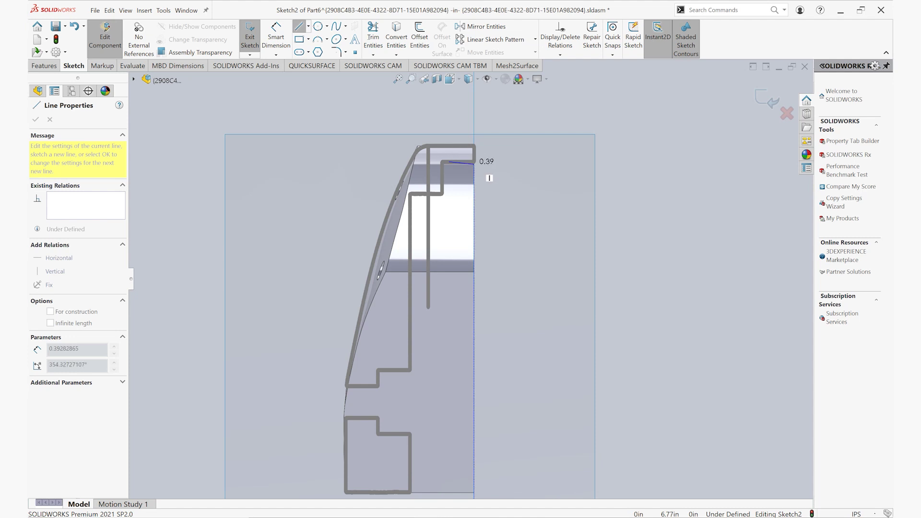
pyautogui.click(473, 162)
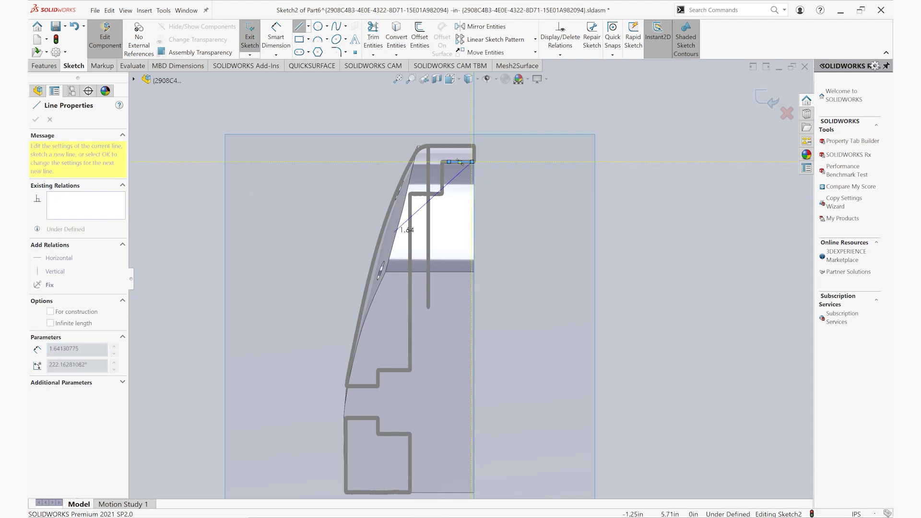
pyautogui.press('Escape')
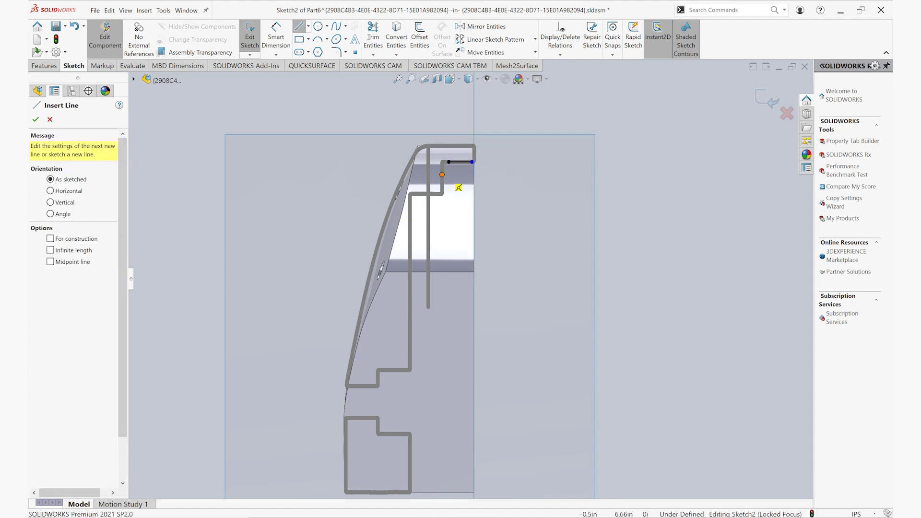
pyautogui.click(441, 168)
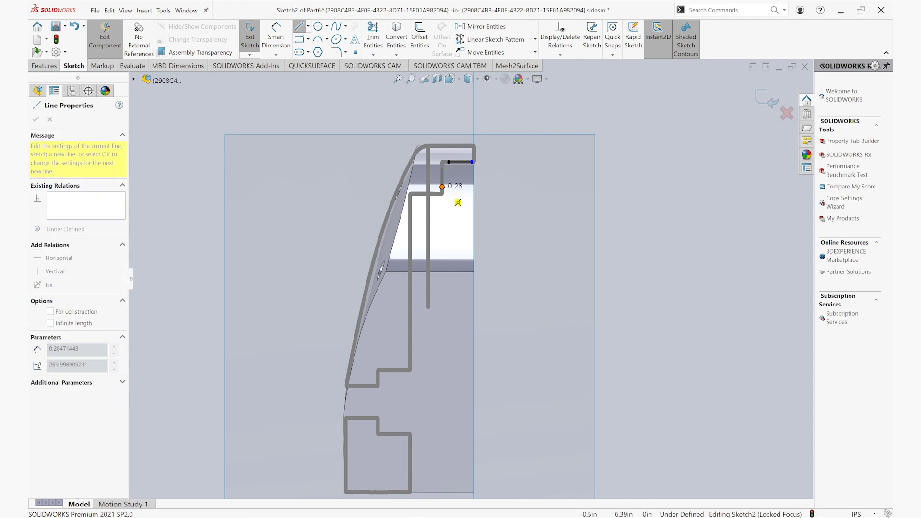
pyautogui.click(441, 193)
pyautogui.click(440, 193)
pyautogui.press('Escape')
# Trace the contour's long vertical edge and the two horizontal edges and short vertical edge of its lower step with separate lines
pyautogui.click(410, 204)
pyautogui.click(410, 341)
pyautogui.press('Escape')
pyautogui.click(403, 370)
pyautogui.click(381, 370)
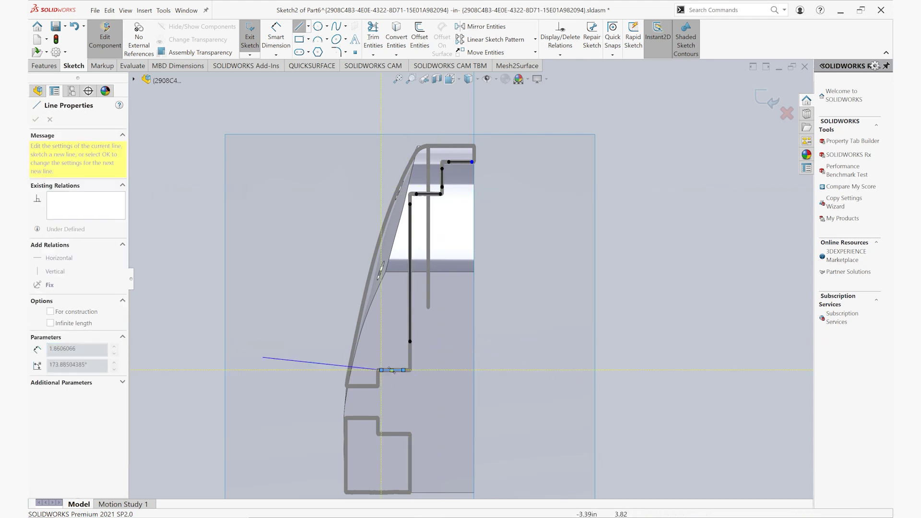
pyautogui.press('Escape')
pyautogui.click(378, 377)
pyautogui.click(378, 385)
pyautogui.press('Escape')
pyautogui.scroll(-6, 321, 420)
pyautogui.click(487, 316)
pyautogui.click(405, 317)
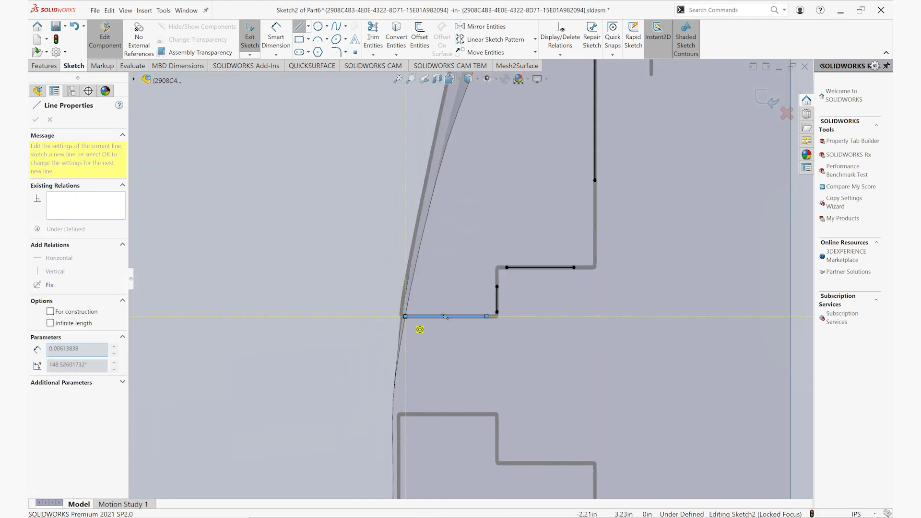
pyautogui.press('Escape')
# Draw a line along the uppermost horizontal edge of the separate lower block contour
pyautogui.scroll(6, 456, 322)
pyautogui.scroll(-5, 475, 323)
pyautogui.scroll(2, 600, 359)
pyautogui.scroll(-1, 463, 396)
pyautogui.click(422, 293)
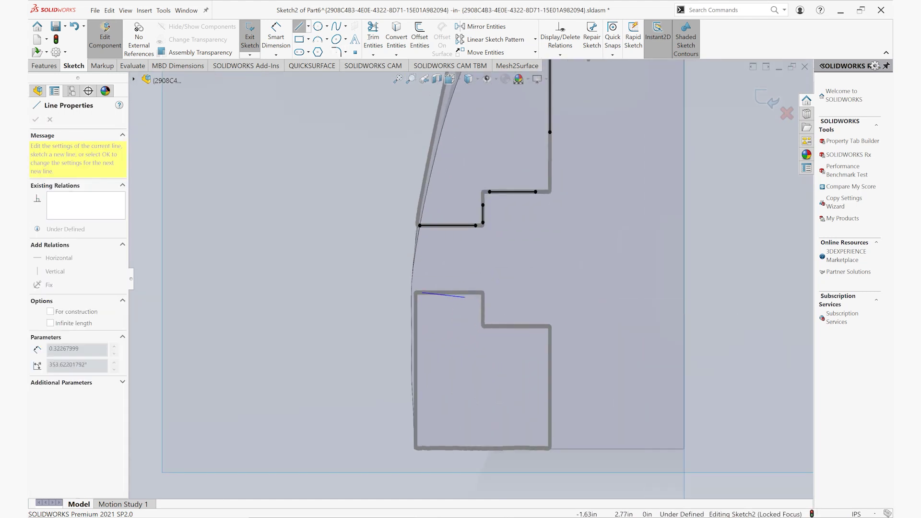
pyautogui.press('Escape')
pyautogui.click(418, 292)
pyautogui.click(478, 292)
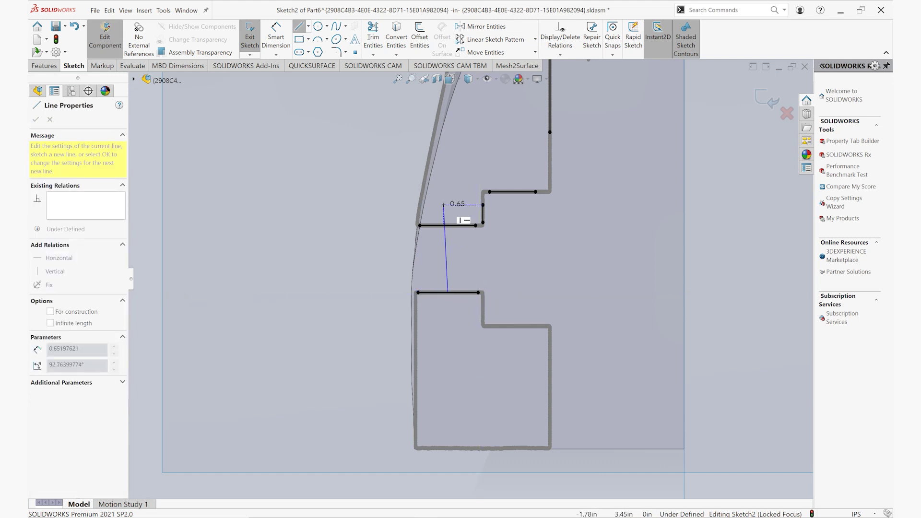
# Connect the midpoints of the two facing horizontal lines across the gap with a vertical helper line
pyautogui.doubleClick(447, 202)
pyautogui.click(380, 66)
pyautogui.scroll(-1, 441, 193)
pyautogui.moveTo(439, 208); pyautogui.dragTo(458, 216)
# Draw a horizontal line about 2.09 in long from the helper line's midpoint past the straight edge, and a 0.39 in vertical line outside the curved side
pyautogui.click(299, 27)
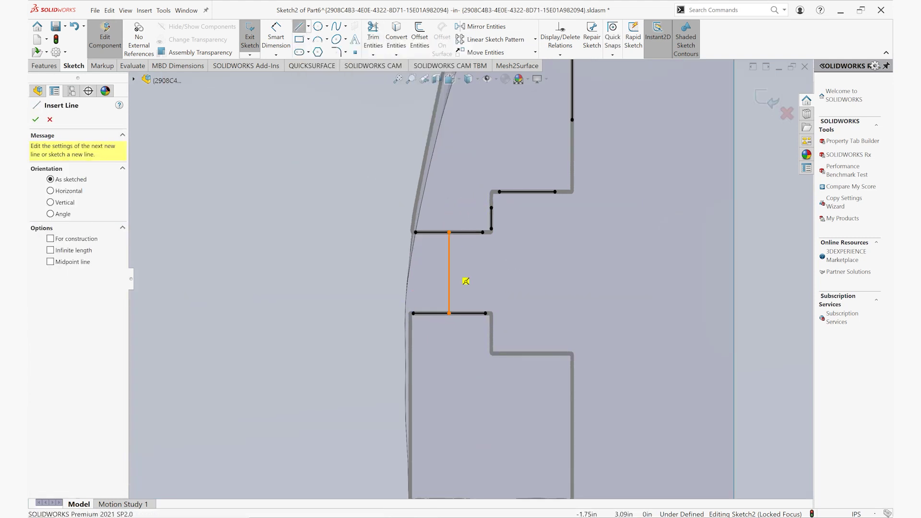
pyautogui.click(449, 273)
pyautogui.doubleClick(787, 273)
pyautogui.click(371, 225)
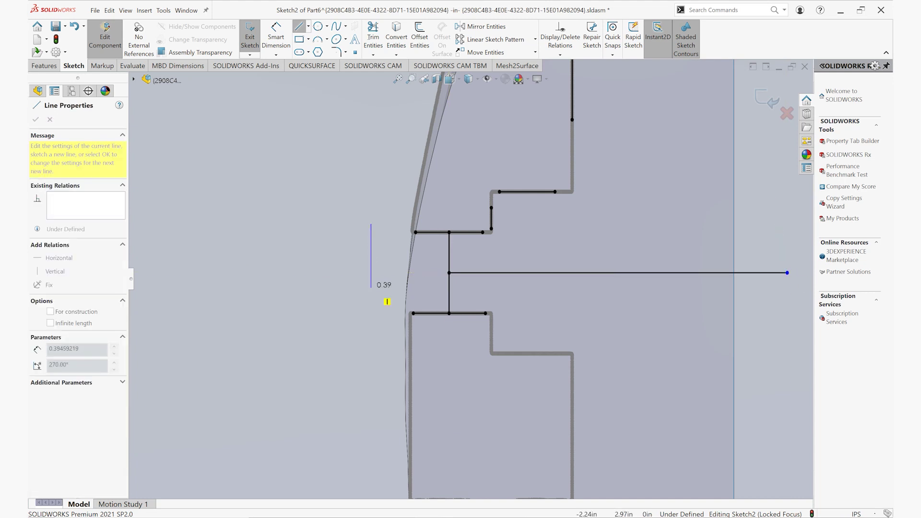
pyautogui.doubleClick(372, 288)
# Power trim away the line on the lower block contour and the vertical helper line across the gap
pyautogui.scroll(6, 470, 276)
pyautogui.scroll(-4, 472, 274)
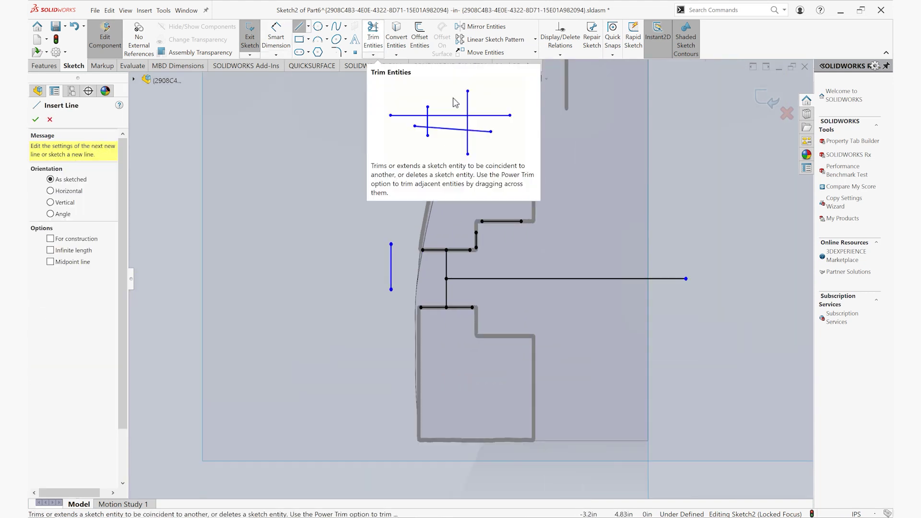
pyautogui.click(373, 38)
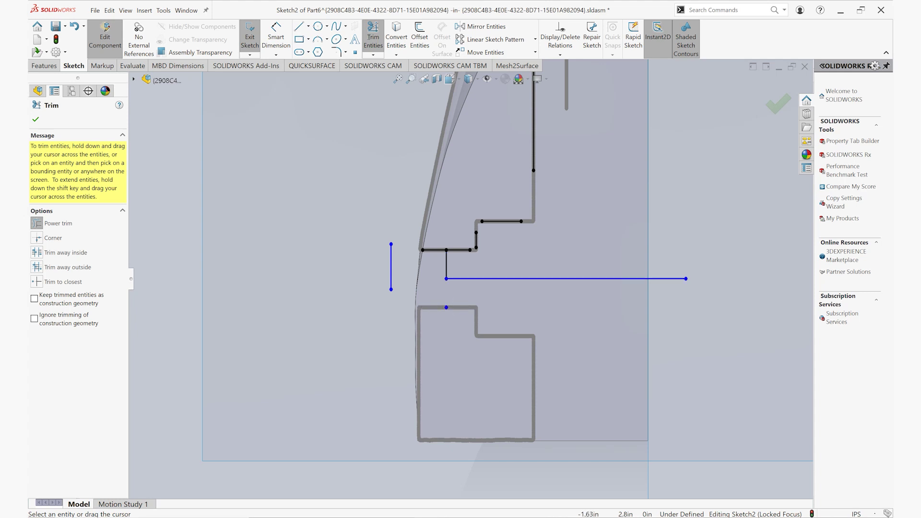
pyautogui.scroll(-10, 418, 308)
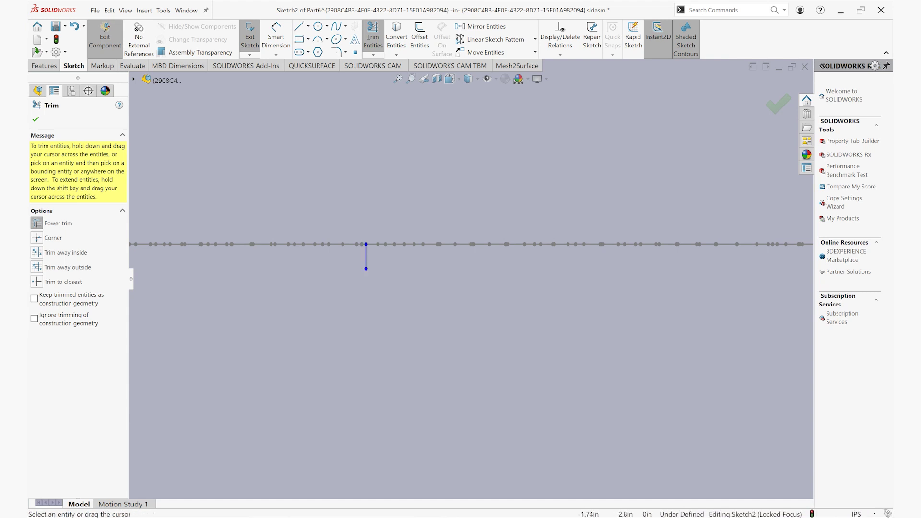
pyautogui.scroll(10, 470, 279)
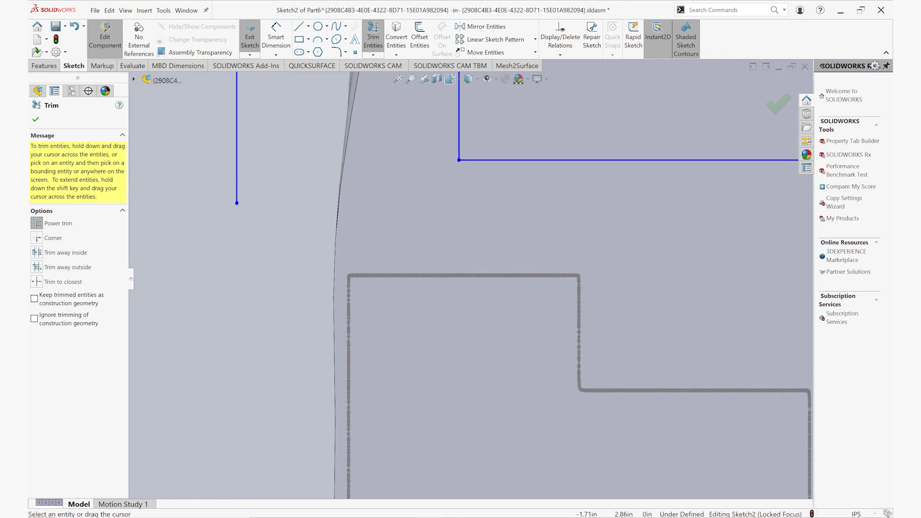
pyautogui.scroll(-2, 511, 240)
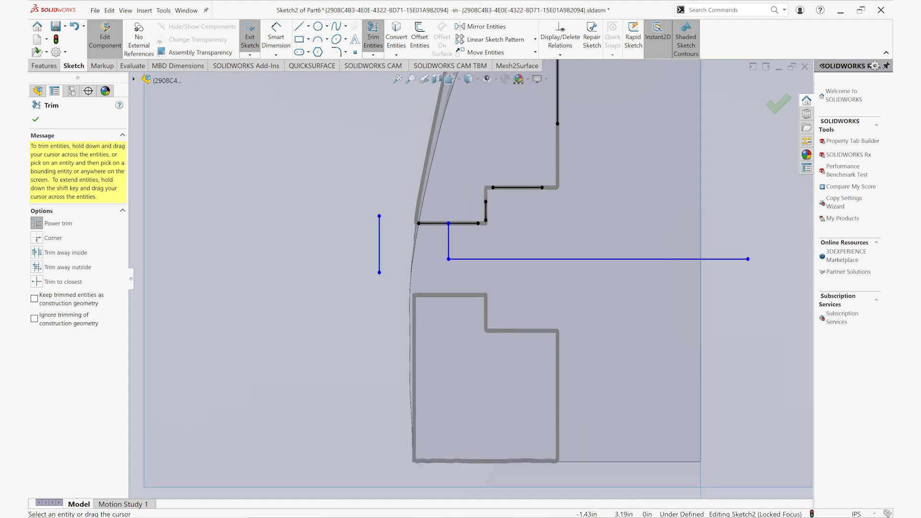
pyautogui.scroll(4, 470, 278)
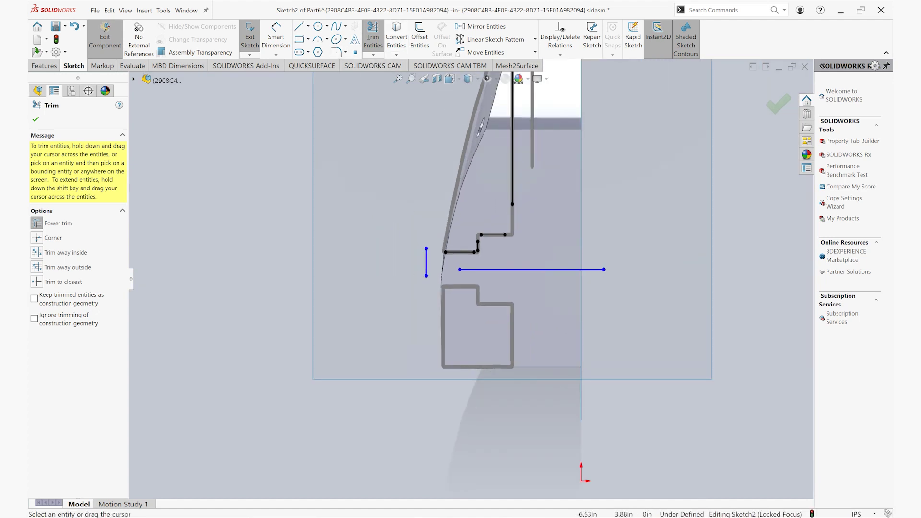
# Join the gap's horizontal line, the short outer vertical line, the lower step lines and the long vertical line using the Corner trim option
pyautogui.click(38, 238)
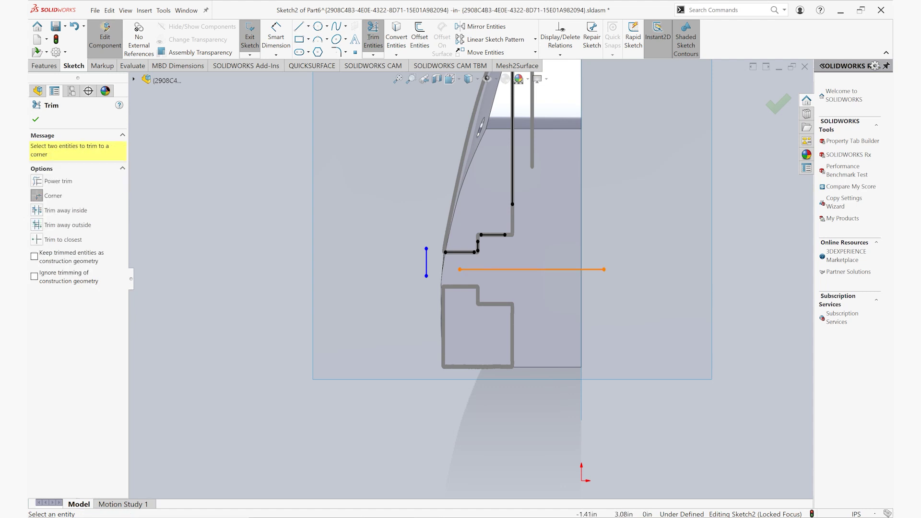
pyautogui.click(484, 269)
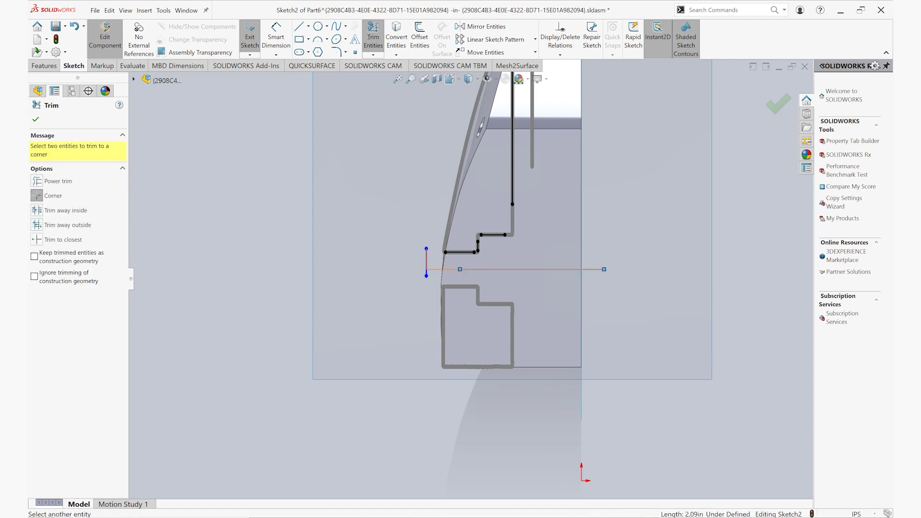
pyautogui.click(426, 259)
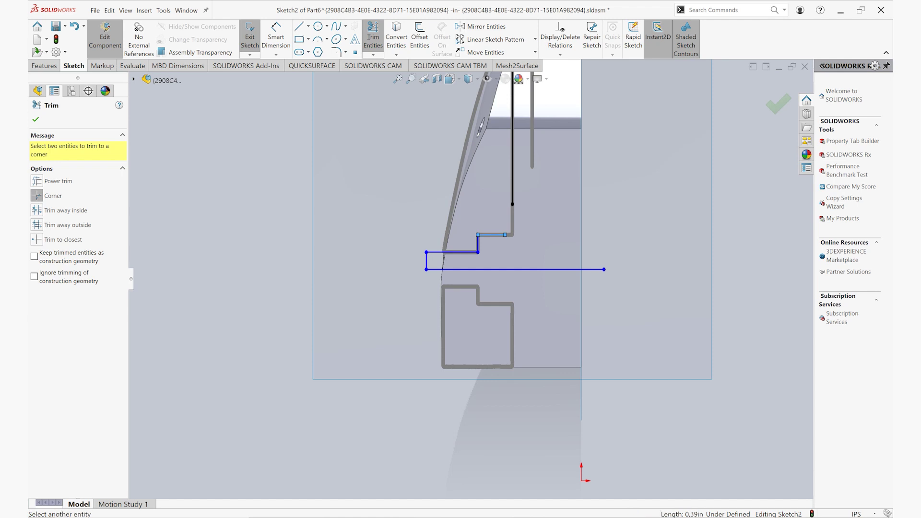
pyautogui.click(513, 186)
# Join the long vertical line and the upper step lines up to the uppermost horizontal line into corners
pyautogui.scroll(5, 508, 185)
pyautogui.scroll(-8, 499, 185)
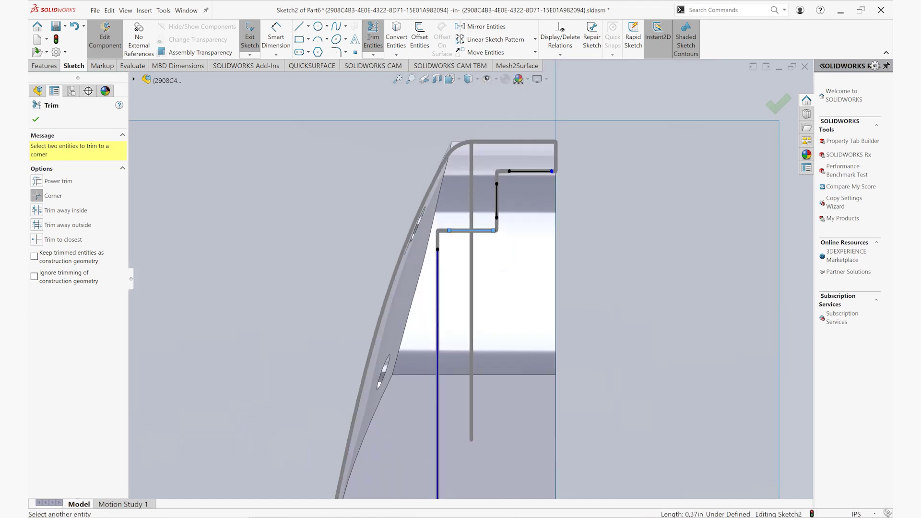
pyautogui.click(470, 230)
pyautogui.click(534, 171)
pyautogui.scroll(6, 532, 182)
pyautogui.scroll(-3, 514, 420)
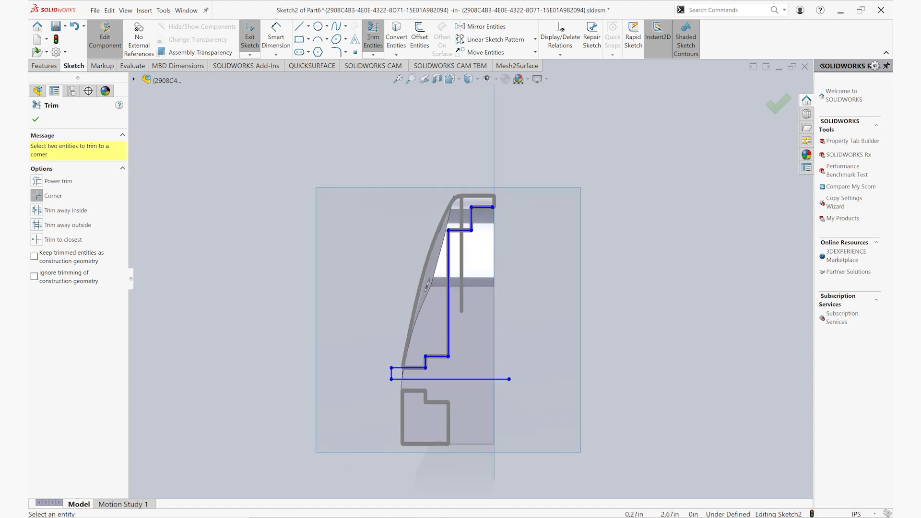
pyautogui.press('Escape')
# Draw a vertical line outside the part's straight edge, between the heights of the uppermost and lowest horizontal profile lines
pyautogui.press('l')
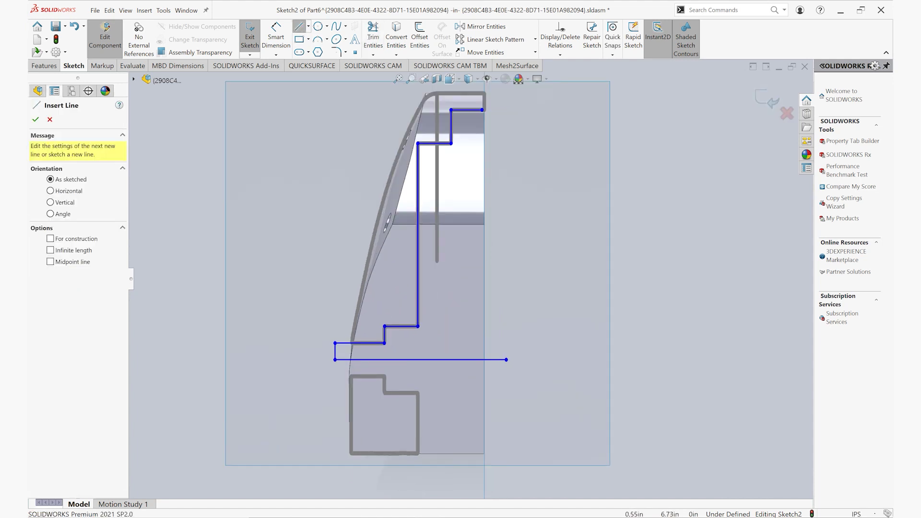
pyautogui.click(515, 113)
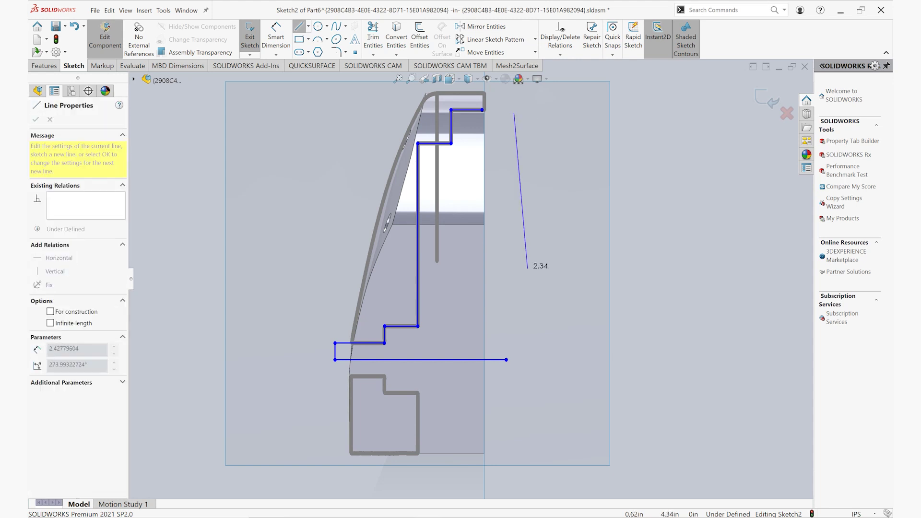
pyautogui.click(514, 302)
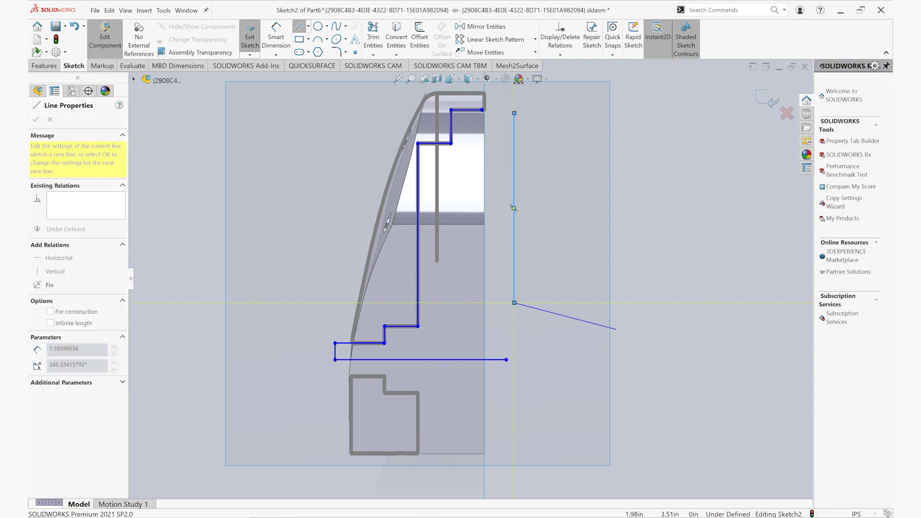
pyautogui.press('Escape')
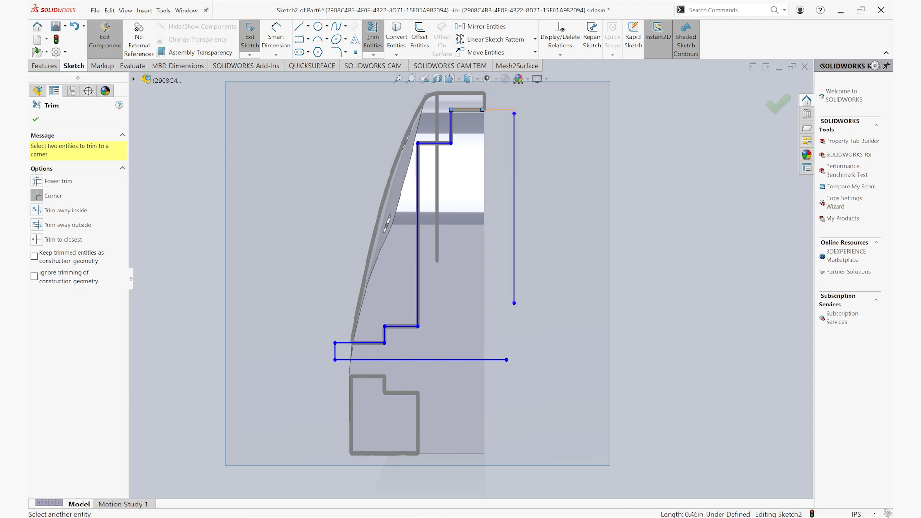
# Join the outer vertical line to the uppermost and lowest horizontal lines with Corner trim, closing the stepped profile
pyautogui.click(514, 201)
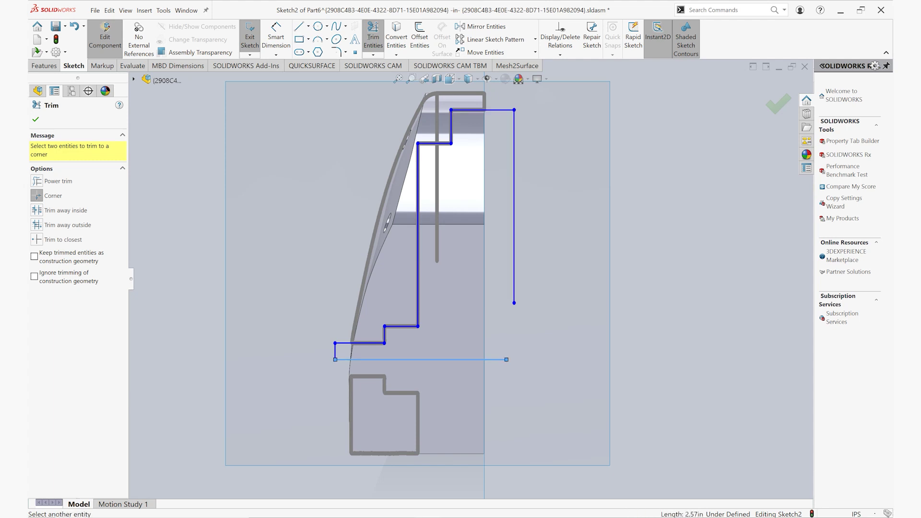
pyautogui.click(514, 278)
pyautogui.scroll(6, 464, 320)
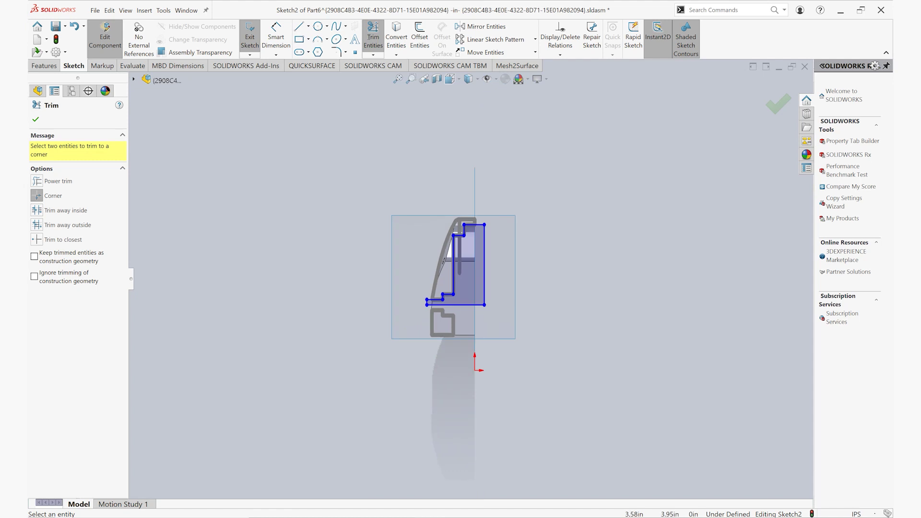
pyautogui.scroll(-3, 463, 320)
pyautogui.scroll(-1, 419, 320)
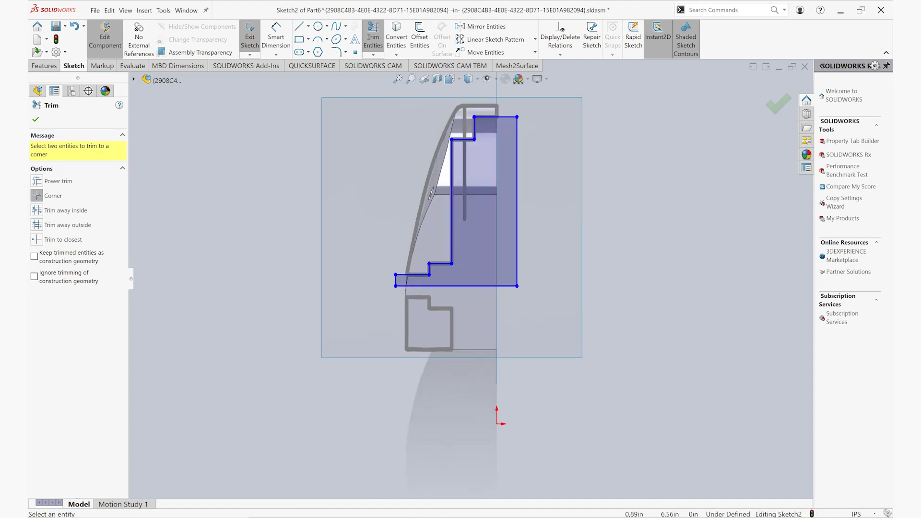
pyautogui.press('Escape')
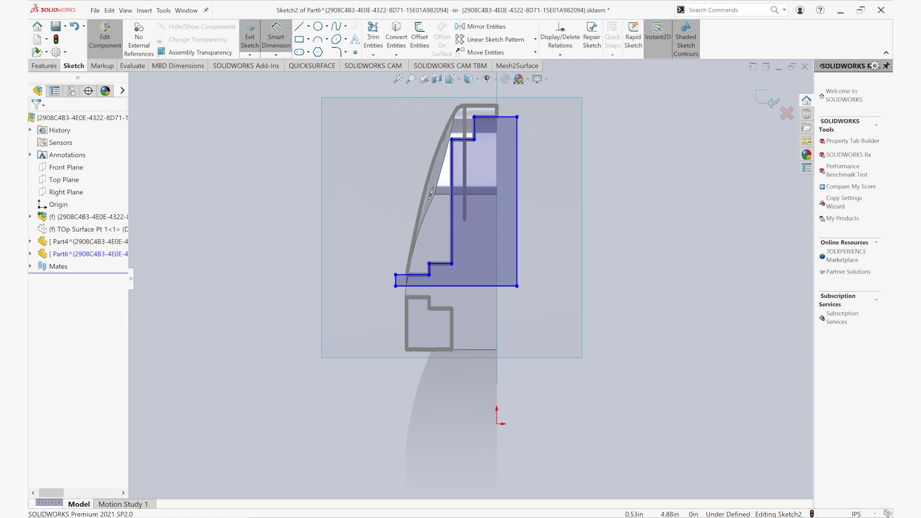
pyautogui.click(517, 201)
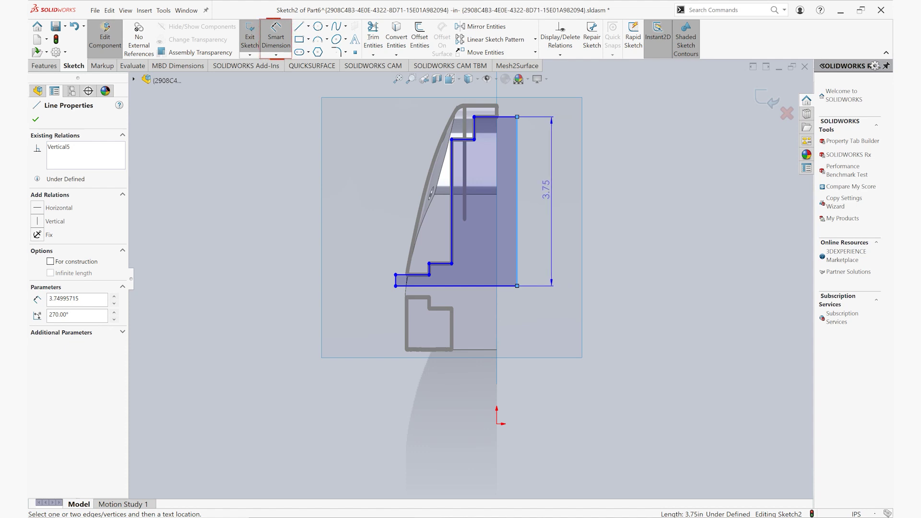
pyautogui.press('Escape')
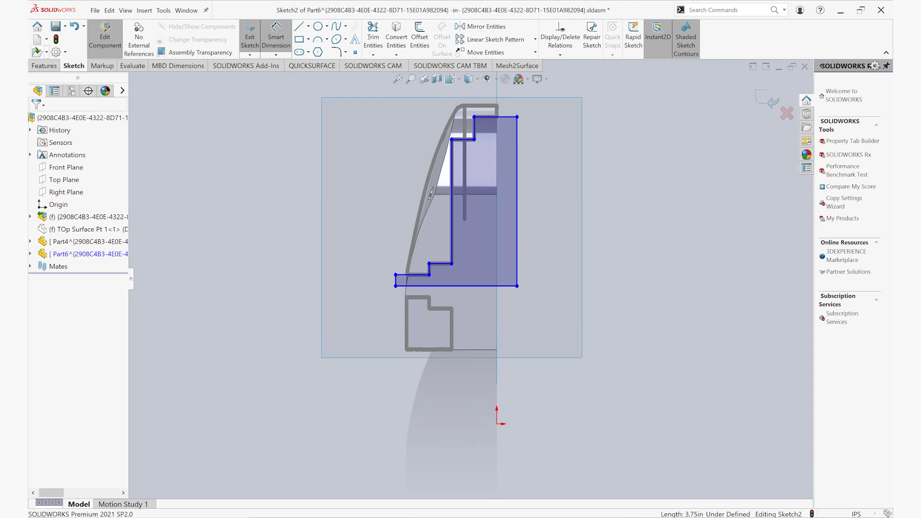
# Cut the part with a 360-degree Revolved Cut of the stepped profile about its lowest horizontal line
pyautogui.click(44, 66)
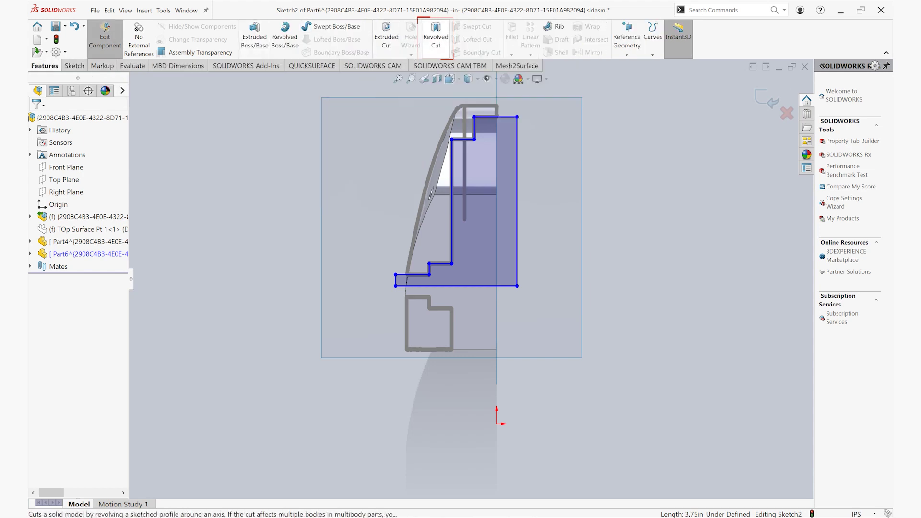
pyautogui.click(435, 38)
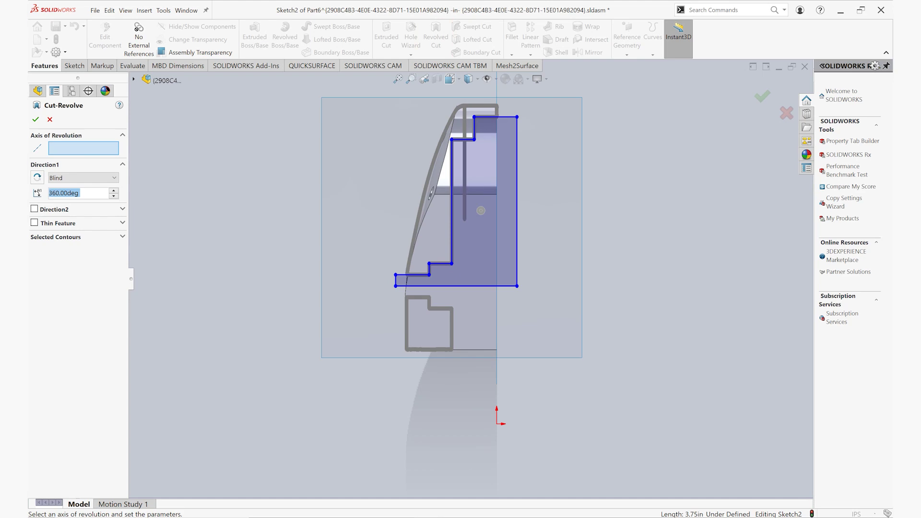
pyautogui.click(489, 286)
pyautogui.moveTo(582, 229); pyautogui.dragTo(398, 242, button='middle')
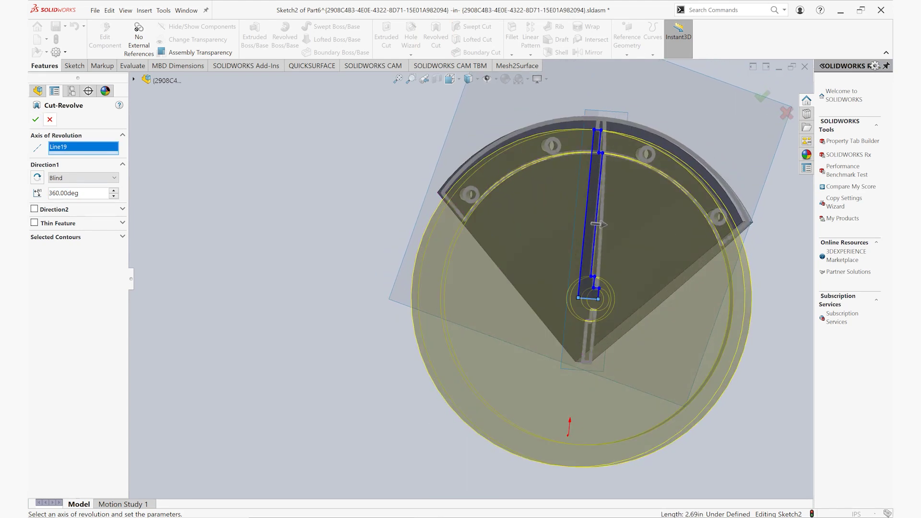
pyautogui.click(35, 120)
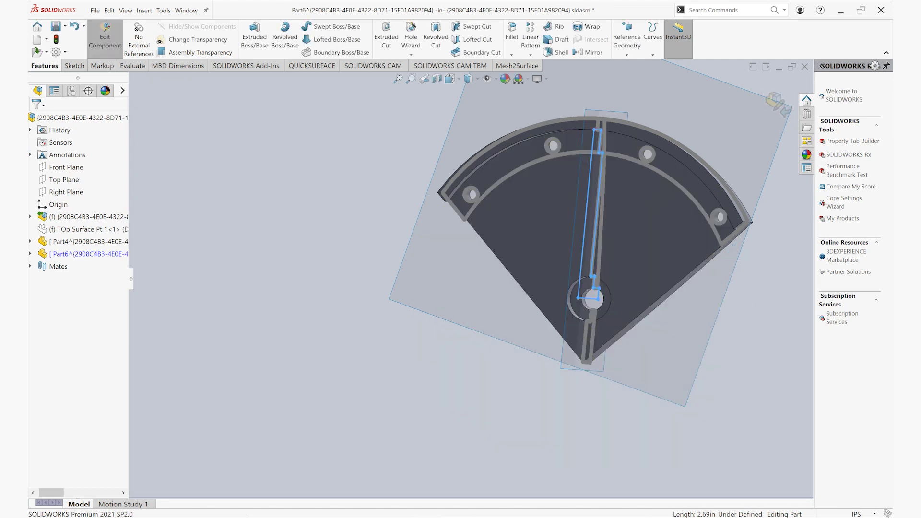
# Hide the Part4 component and the fixed imported component containing the section contours, leaving the edited Part6 shown
pyautogui.moveTo(418, 220); pyautogui.dragTo(326, 348, button='middle')
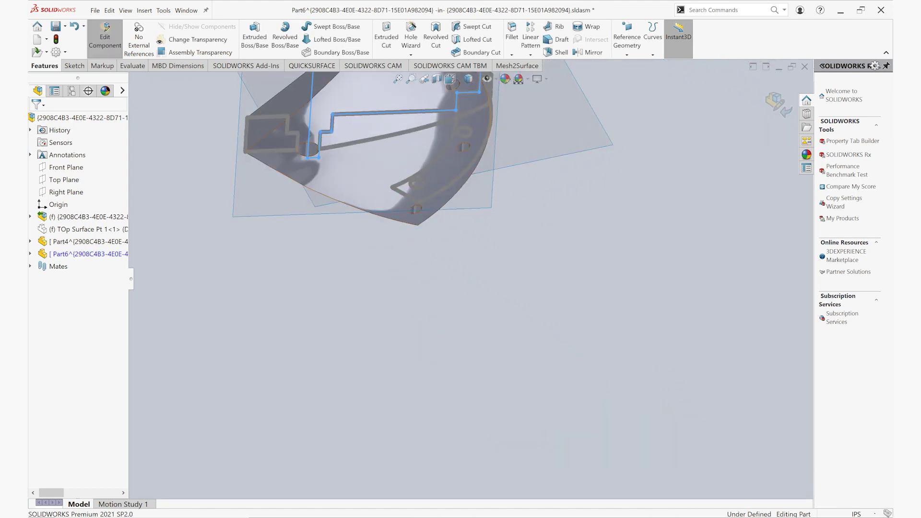
pyautogui.scroll(-4, 217, 275)
pyautogui.scroll(6, 451, 254)
pyautogui.moveTo(427, 230); pyautogui.dragTo(428, 273, button='middle')
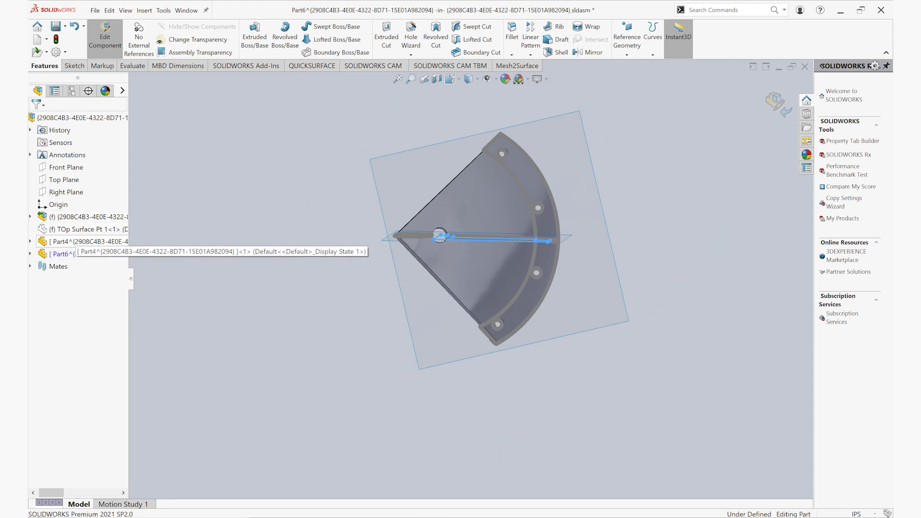
pyautogui.rightClick(67, 242)
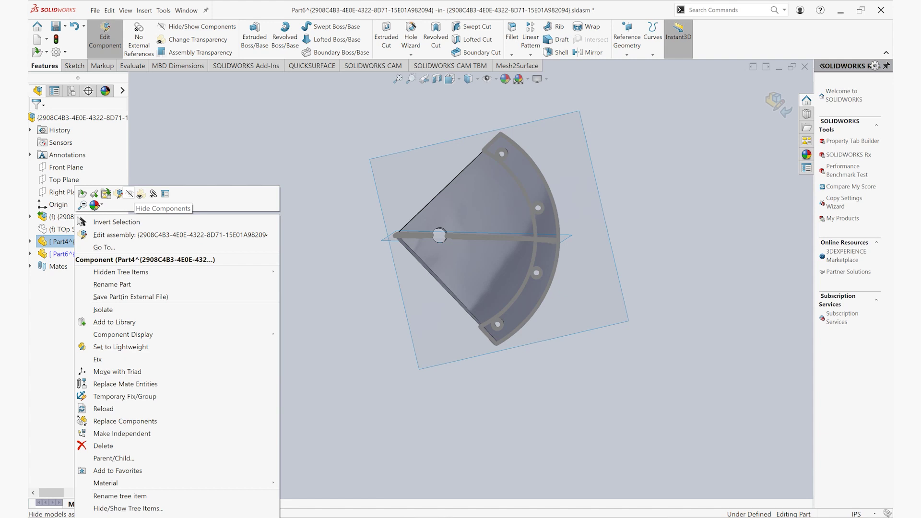
pyautogui.click(130, 194)
pyautogui.rightClick(96, 216)
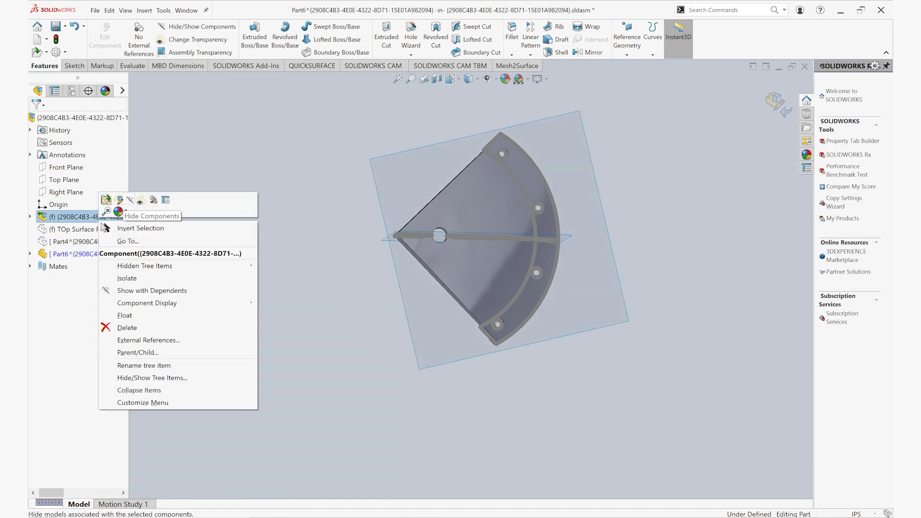
pyautogui.click(129, 200)
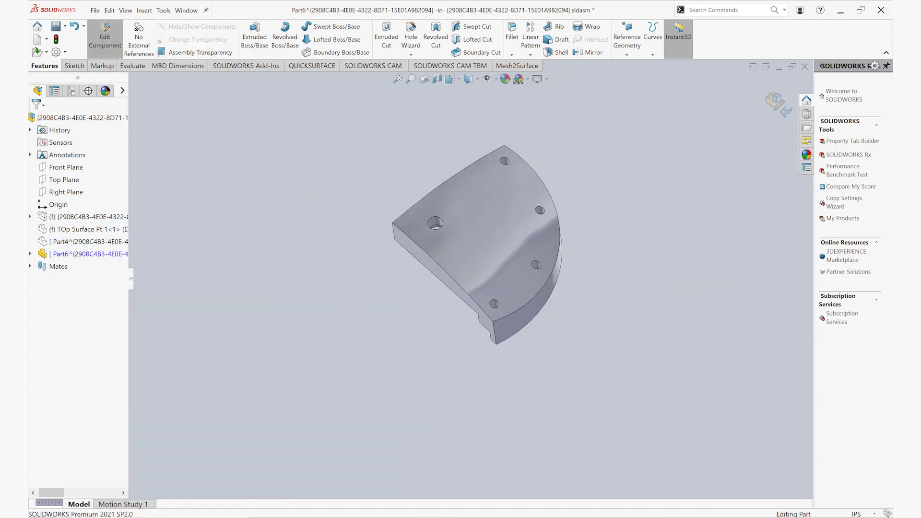
# Fillet the curved outer edge of the part's upper face with a 0.2 in radius
pyautogui.moveTo(575, 262); pyautogui.dragTo(557, 225, button='middle')
pyautogui.scroll(-4, 556, 226)
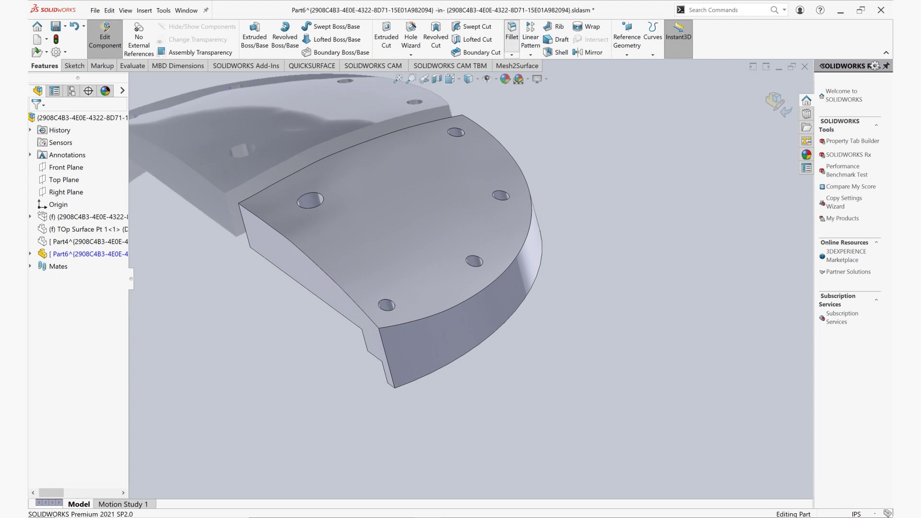
pyautogui.click(512, 32)
pyautogui.click(517, 258)
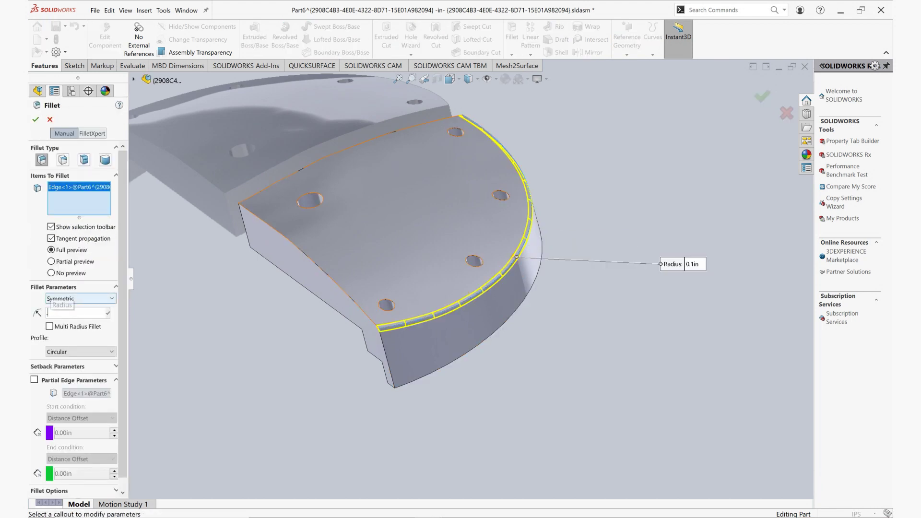
pyautogui.write('0.2')
pyautogui.press('Return')
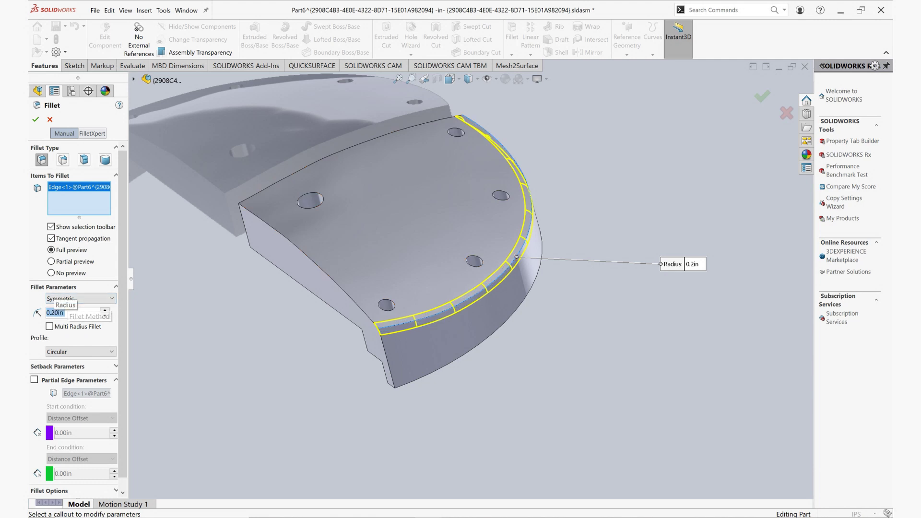
pyautogui.click(36, 119)
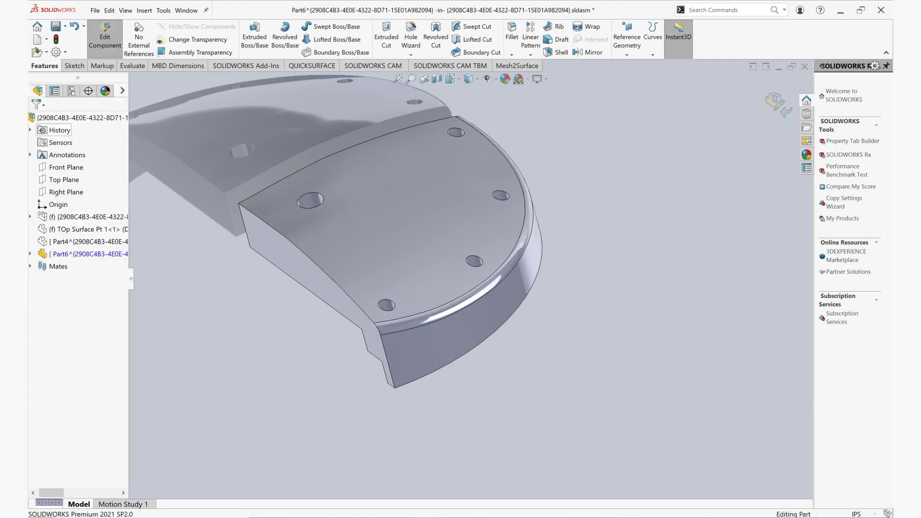
pyautogui.scroll(2, 378, 127)
pyautogui.scroll(2, 470, 280)
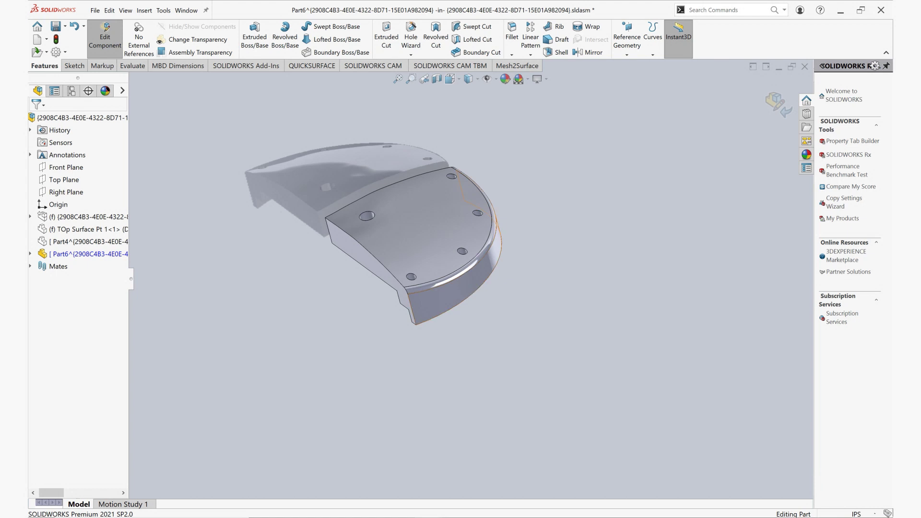
pyautogui.scroll(-2, 254, 238)
pyautogui.moveTo(254, 237); pyautogui.dragTo(446, 163, button='middle')
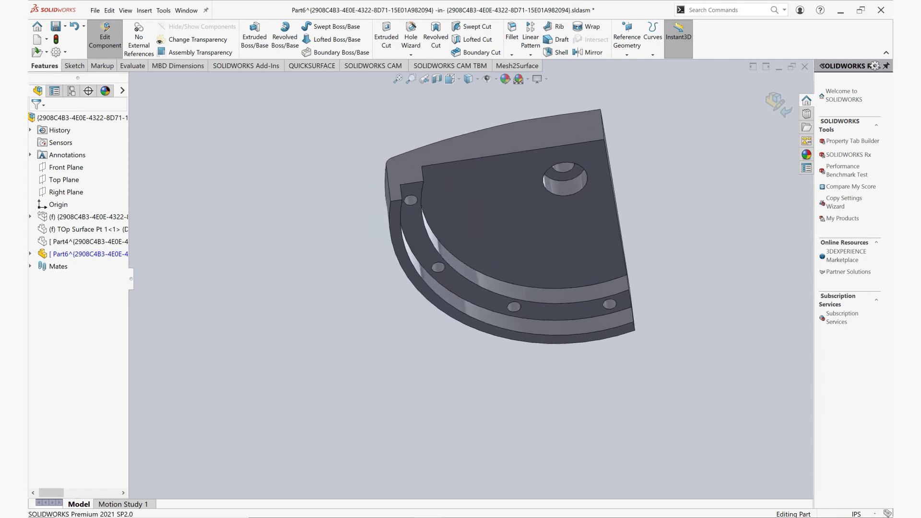